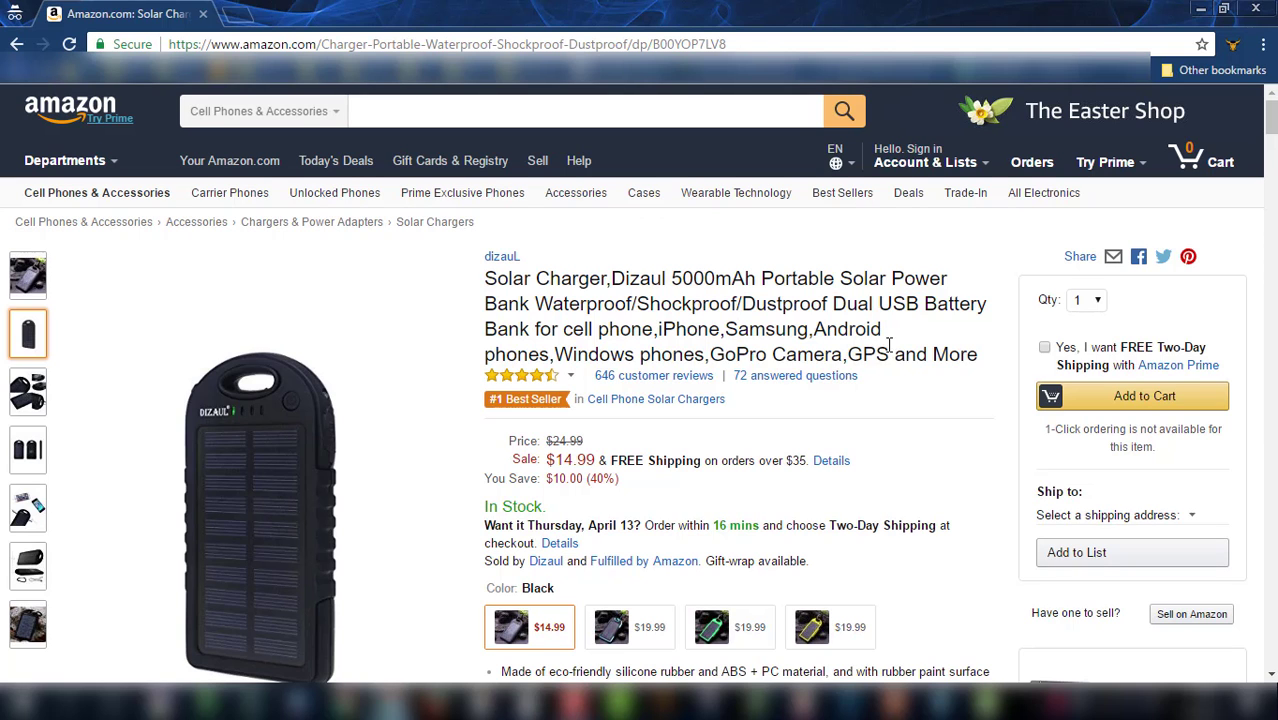
# Identify the black variant's ASIN with the PriceYak extension and copy B00YOP7LV8.
pyautogui.scroll(-5, 850, 363)
pyautogui.scroll(-10, 852, 373)
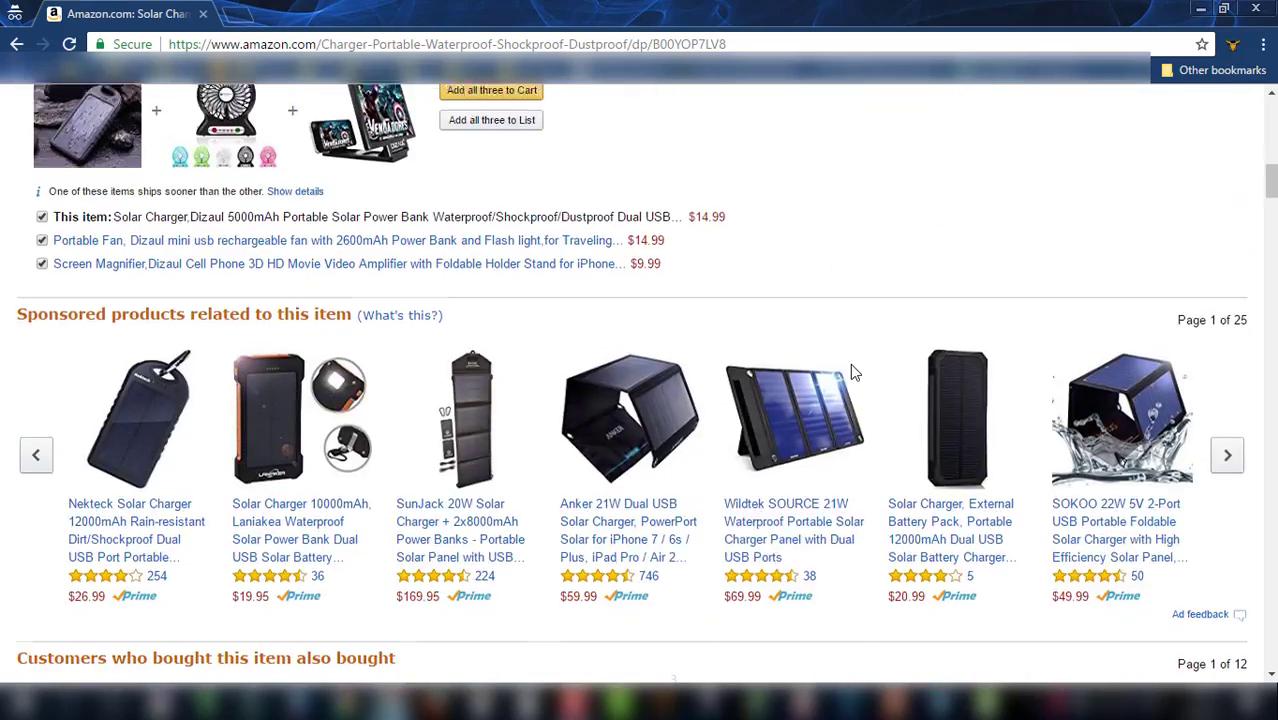
pyautogui.scroll(-20, 850, 370)
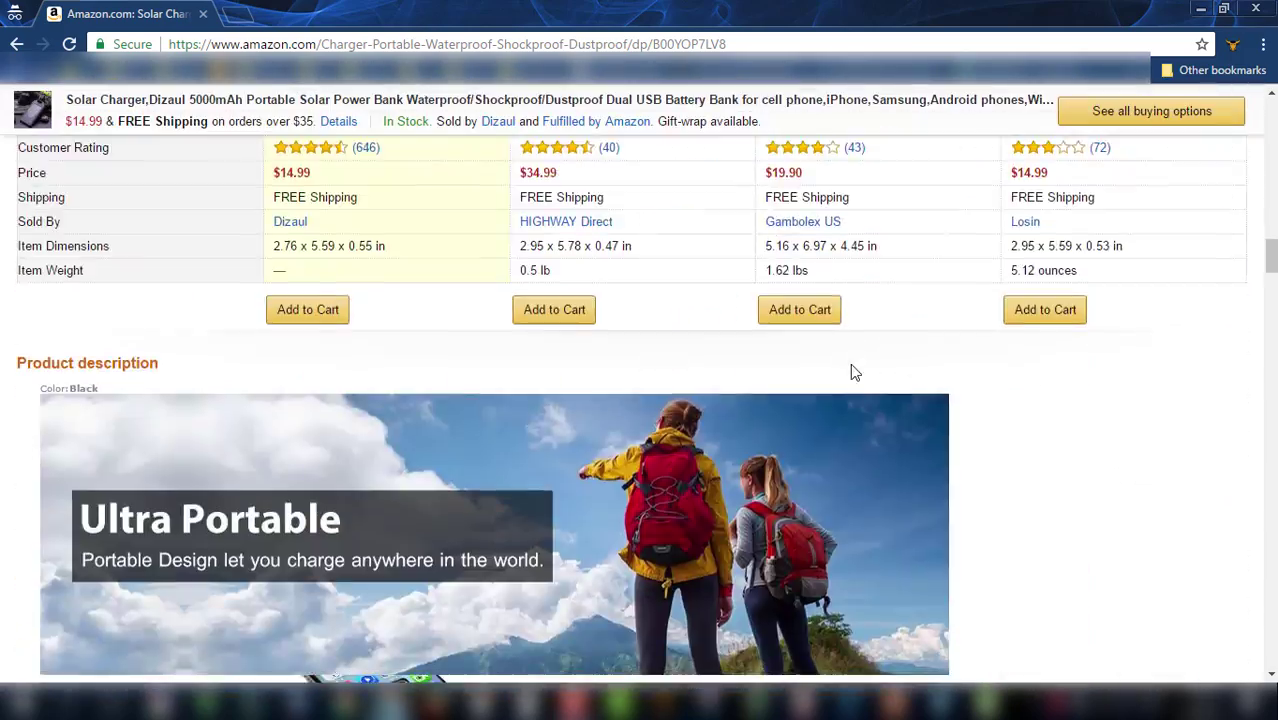
pyautogui.scroll(-4, 964, 358)
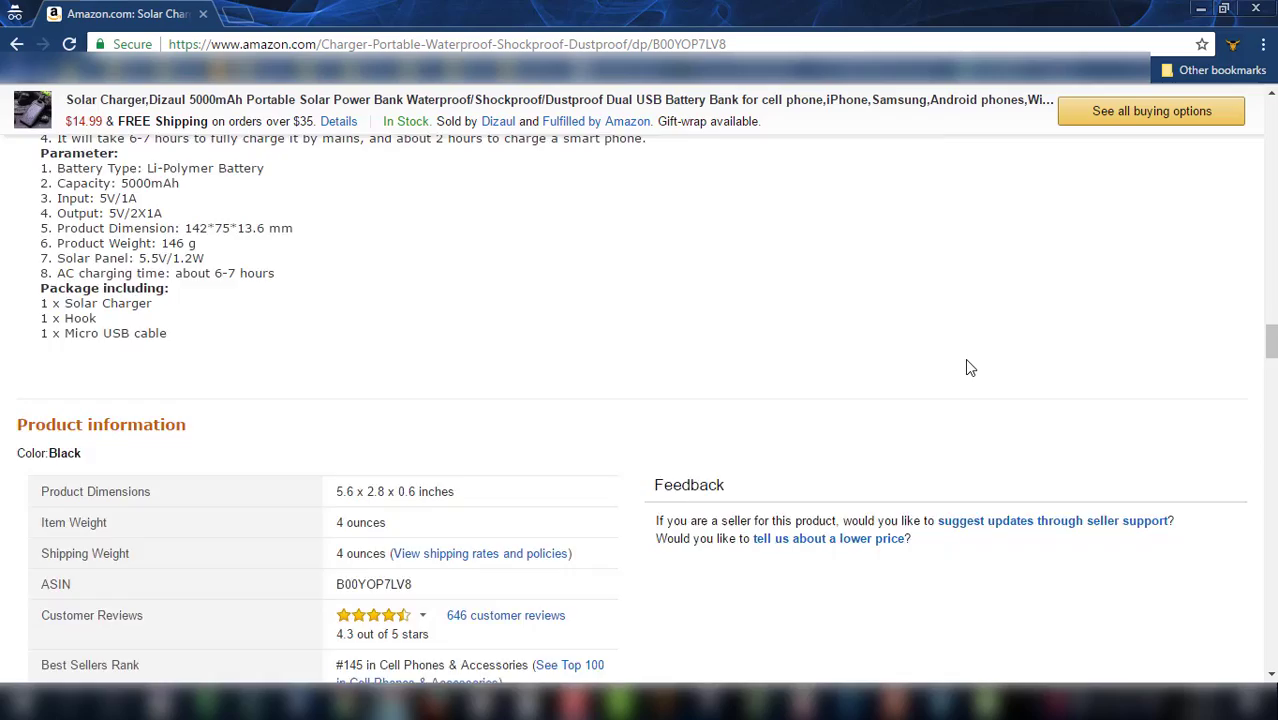
pyautogui.scroll(15, 964, 358)
pyautogui.scroll(15, 966, 366)
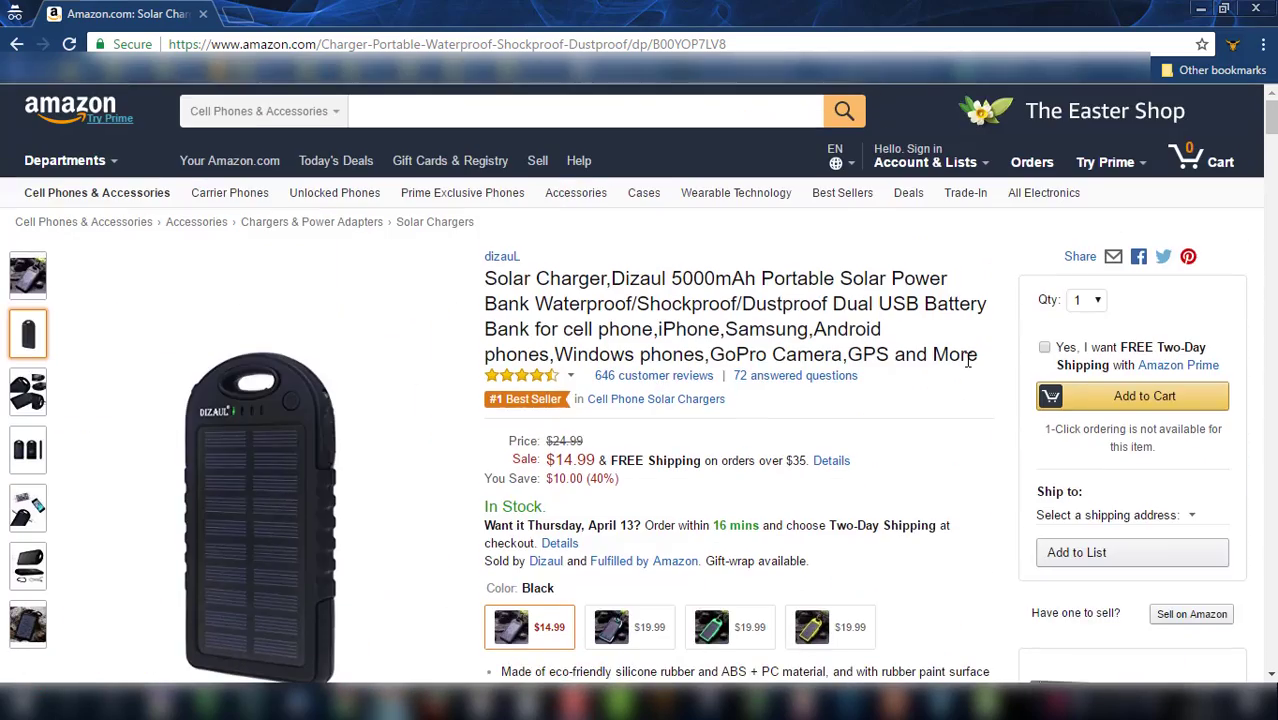
pyautogui.click(1233, 45)
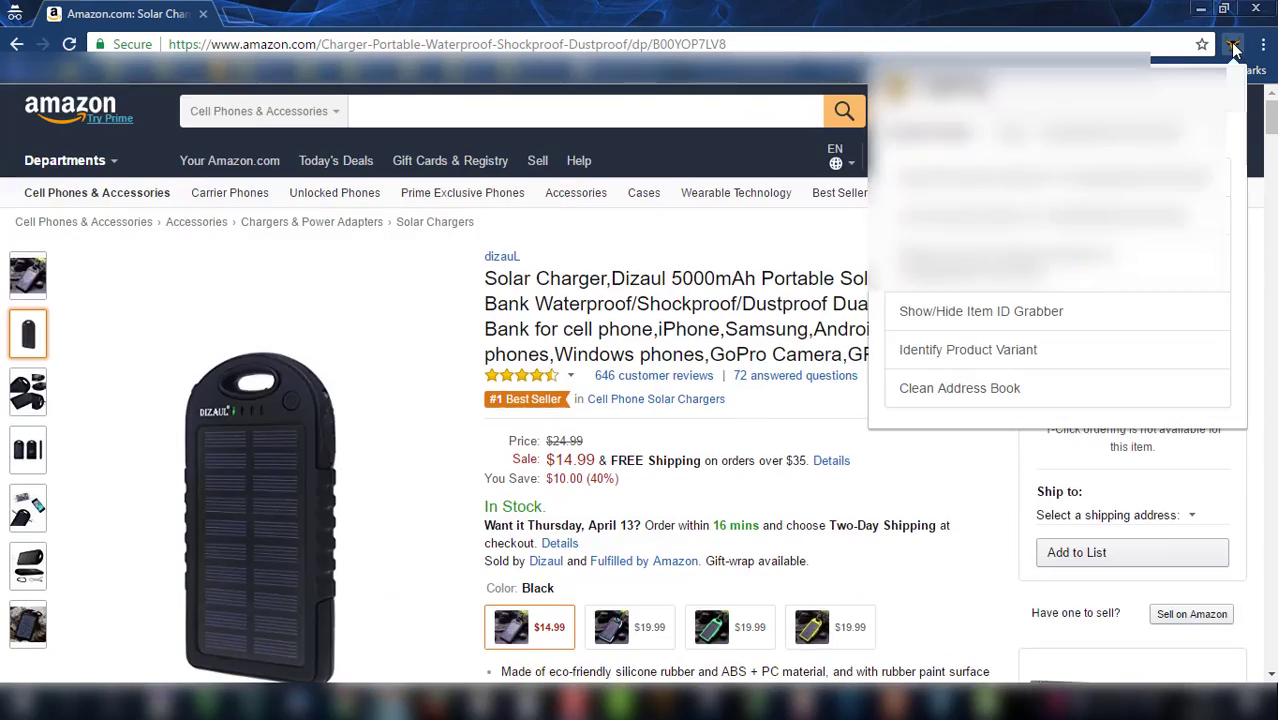
pyautogui.click(998, 357)
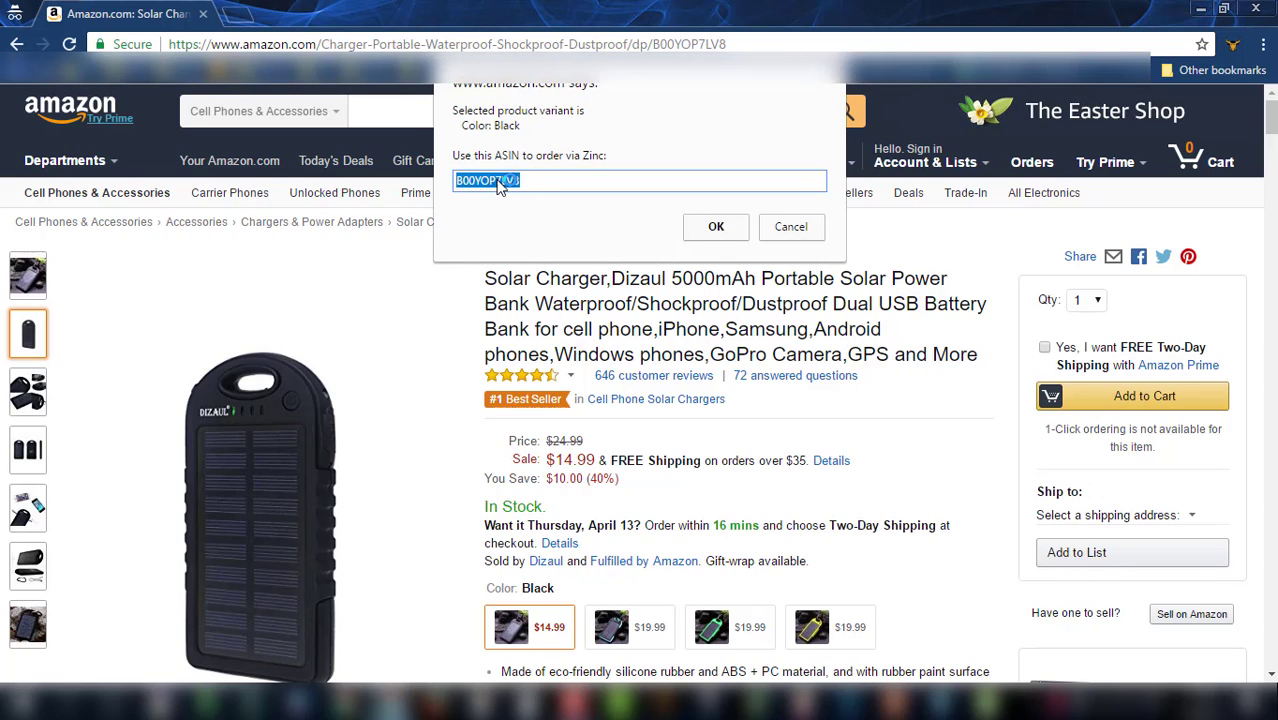
pyautogui.rightClick(501, 185)
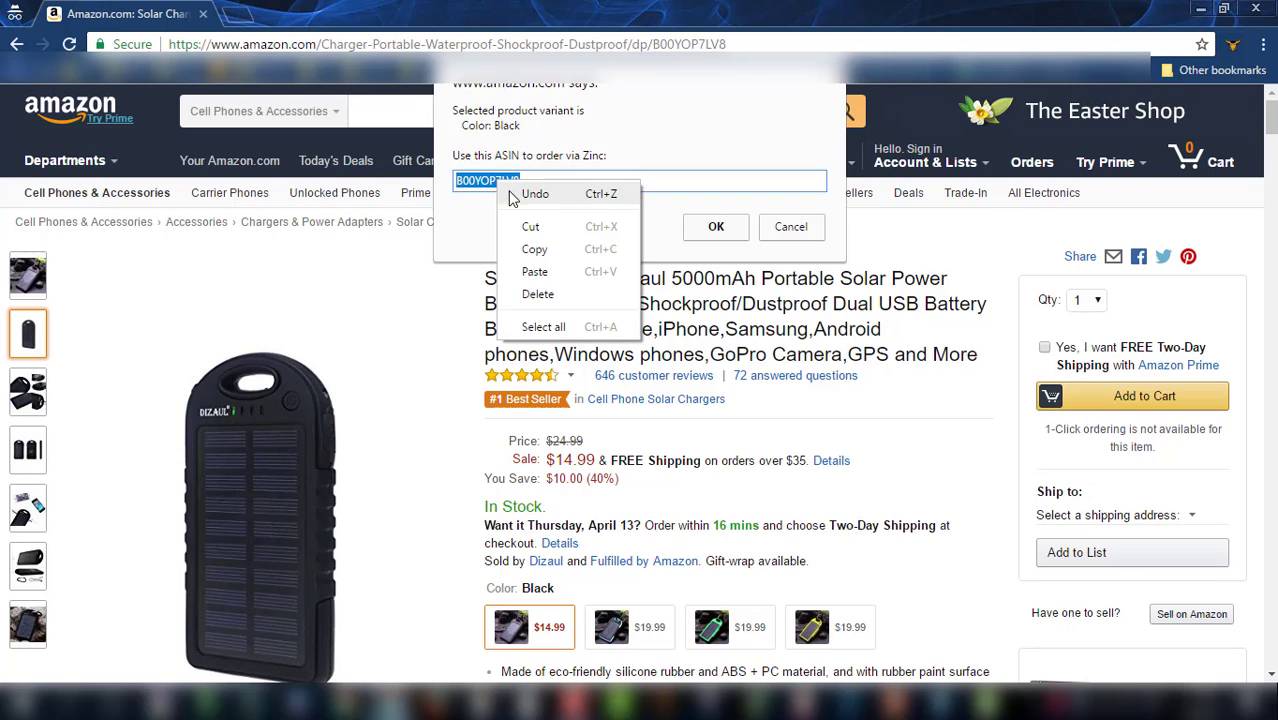
pyautogui.click(546, 257)
pyautogui.click(718, 228)
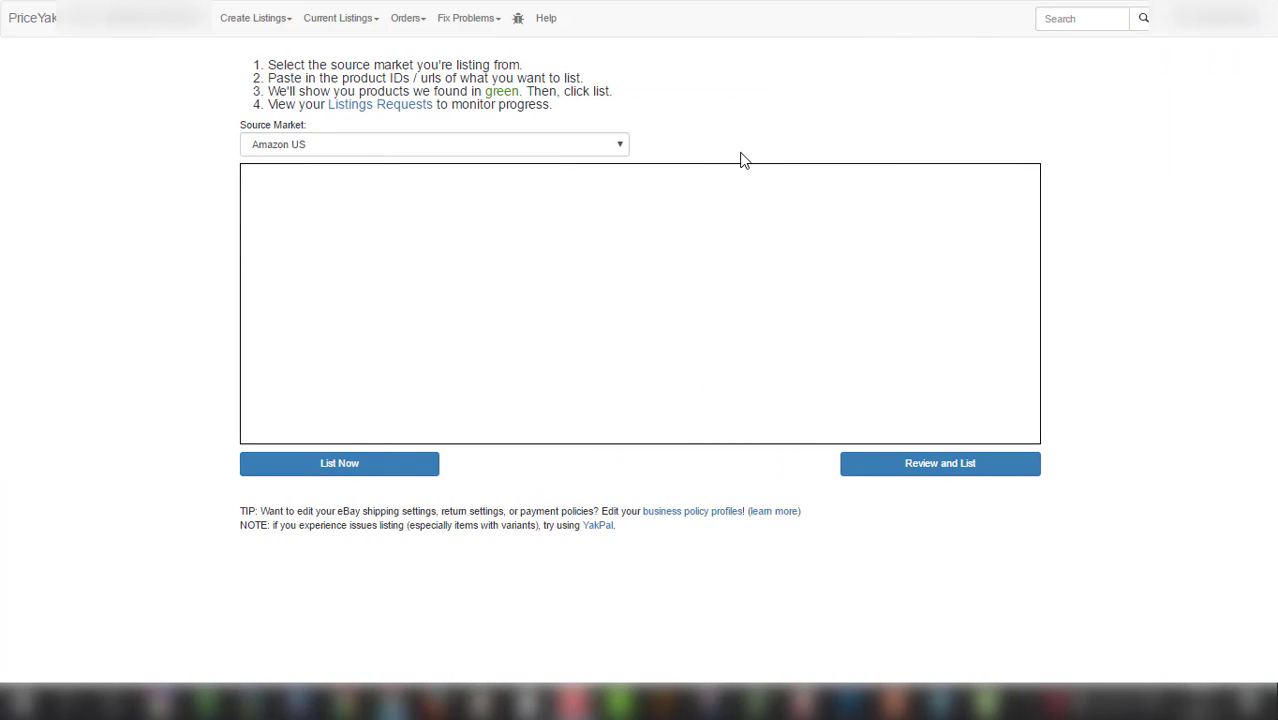
# Paste ASIN B00YOP7LV8 with Amazon US as source market and submit it via Review and List.
pyautogui.click(286, 19)
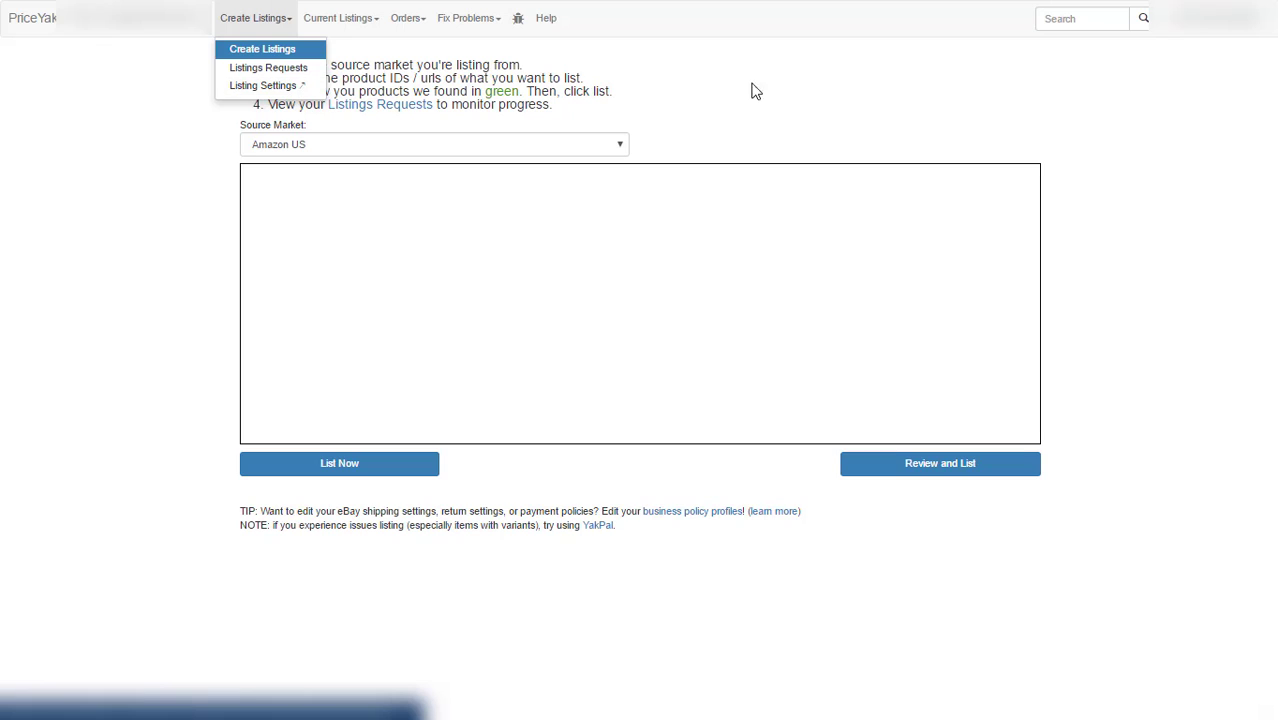
pyautogui.click(826, 90)
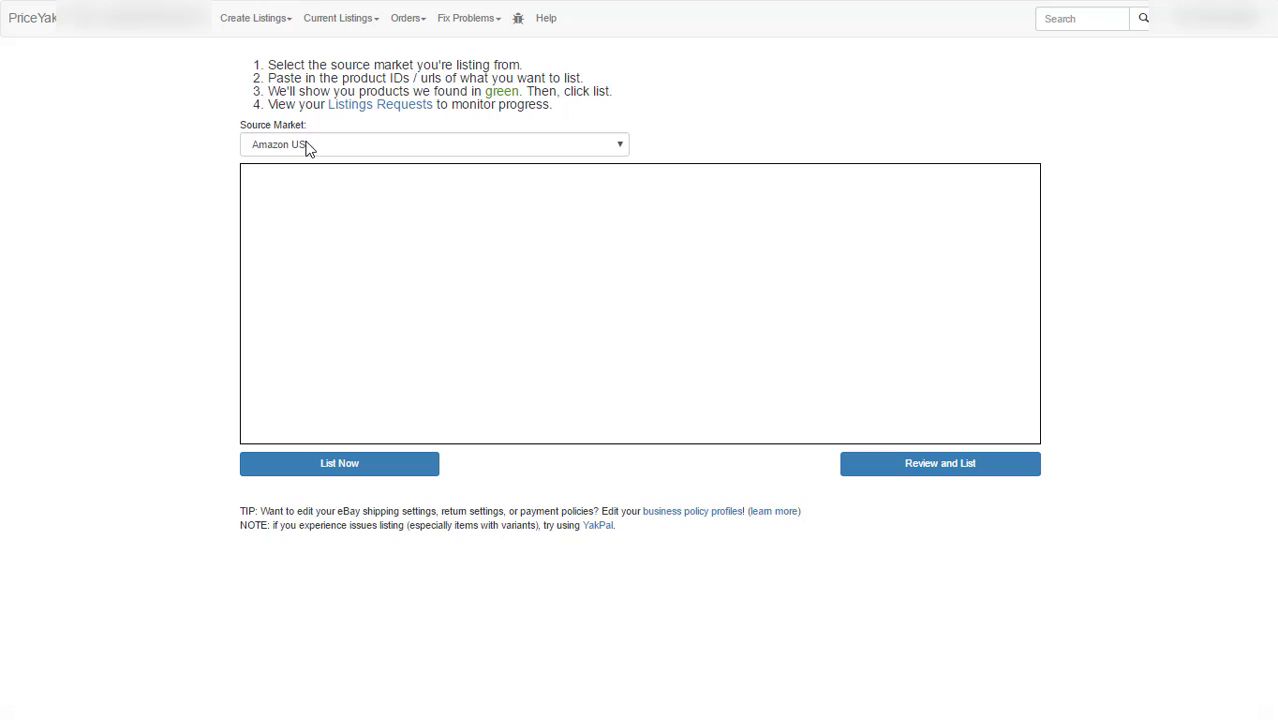
pyautogui.click(619, 148)
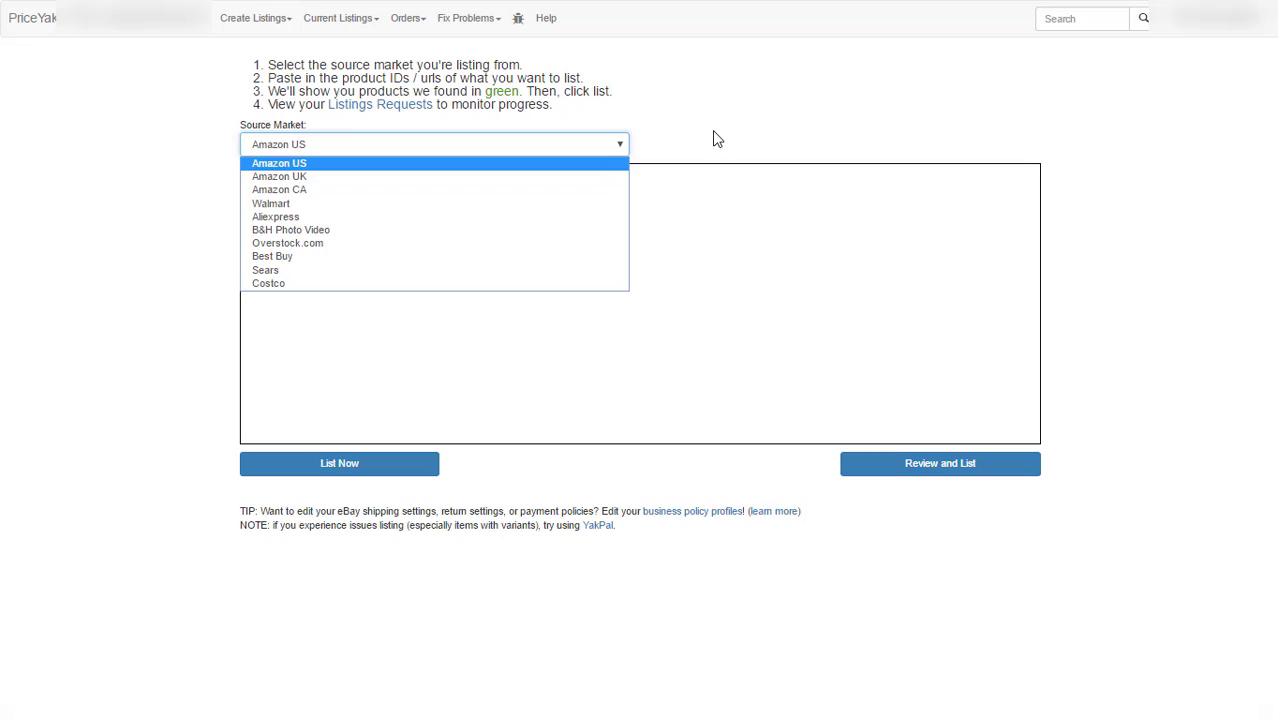
pyautogui.click(442, 274)
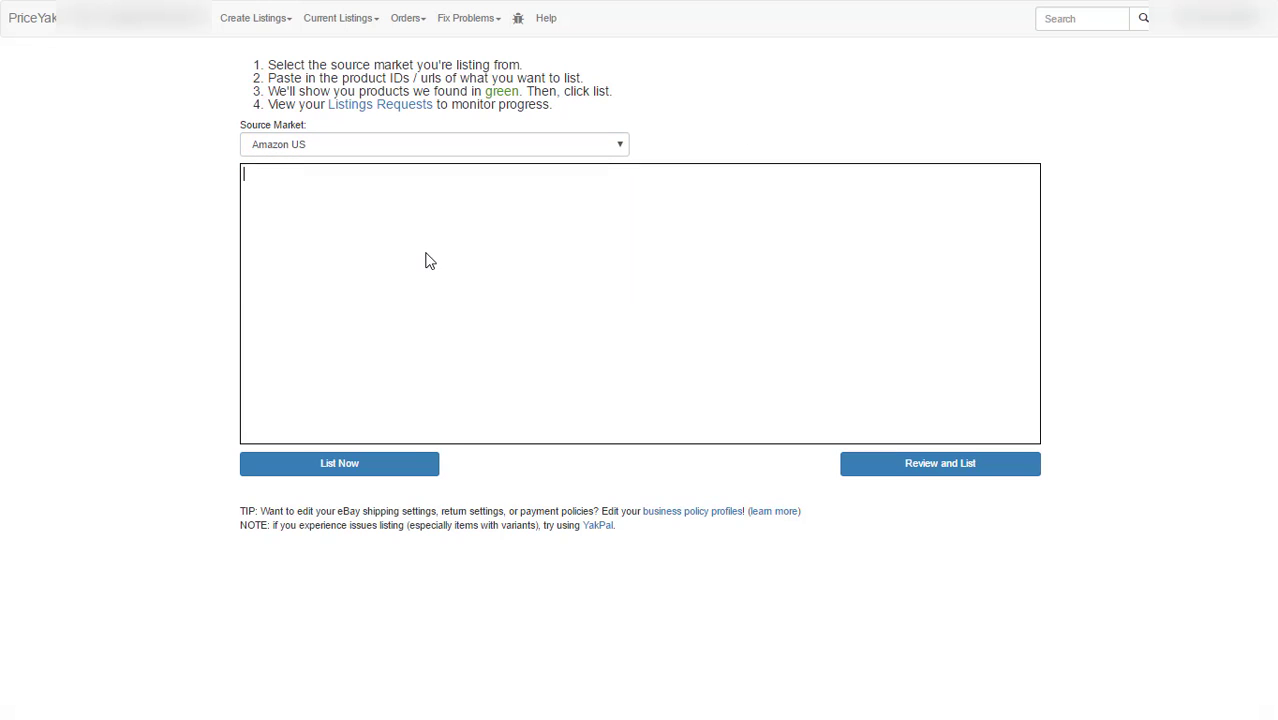
pyautogui.rightClick(425, 261)
pyautogui.click(476, 367)
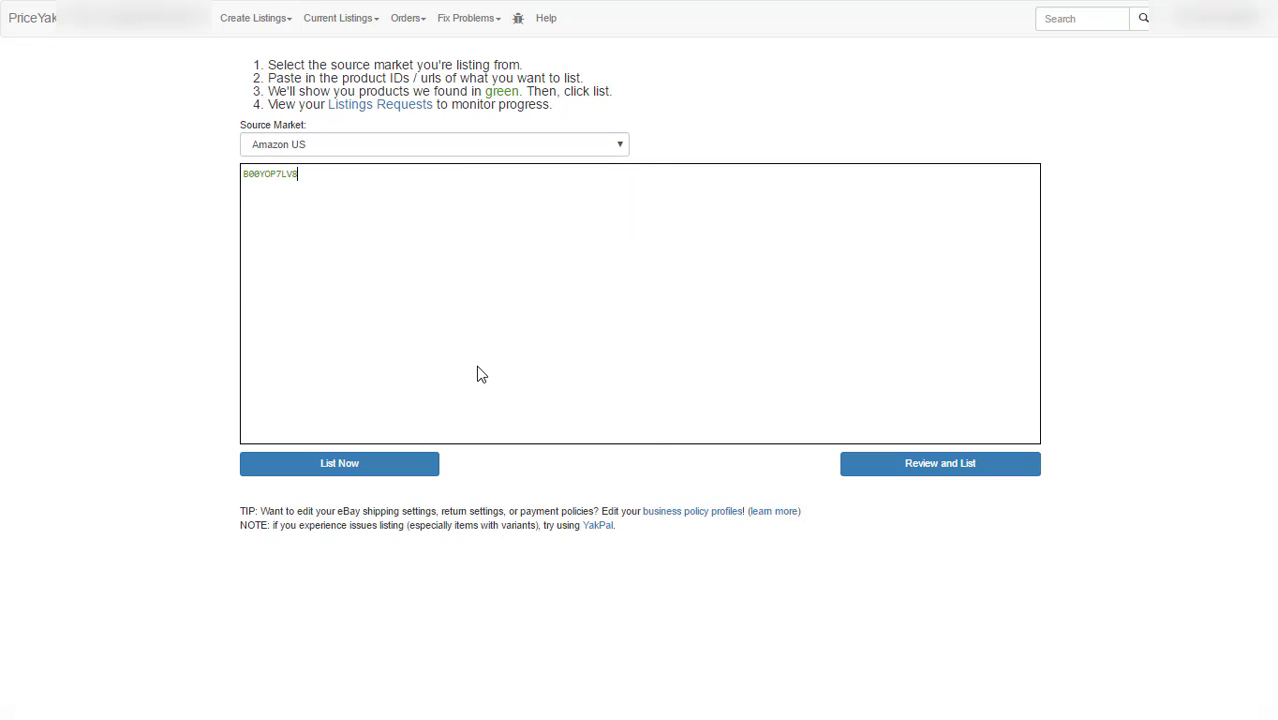
pyautogui.click(951, 472)
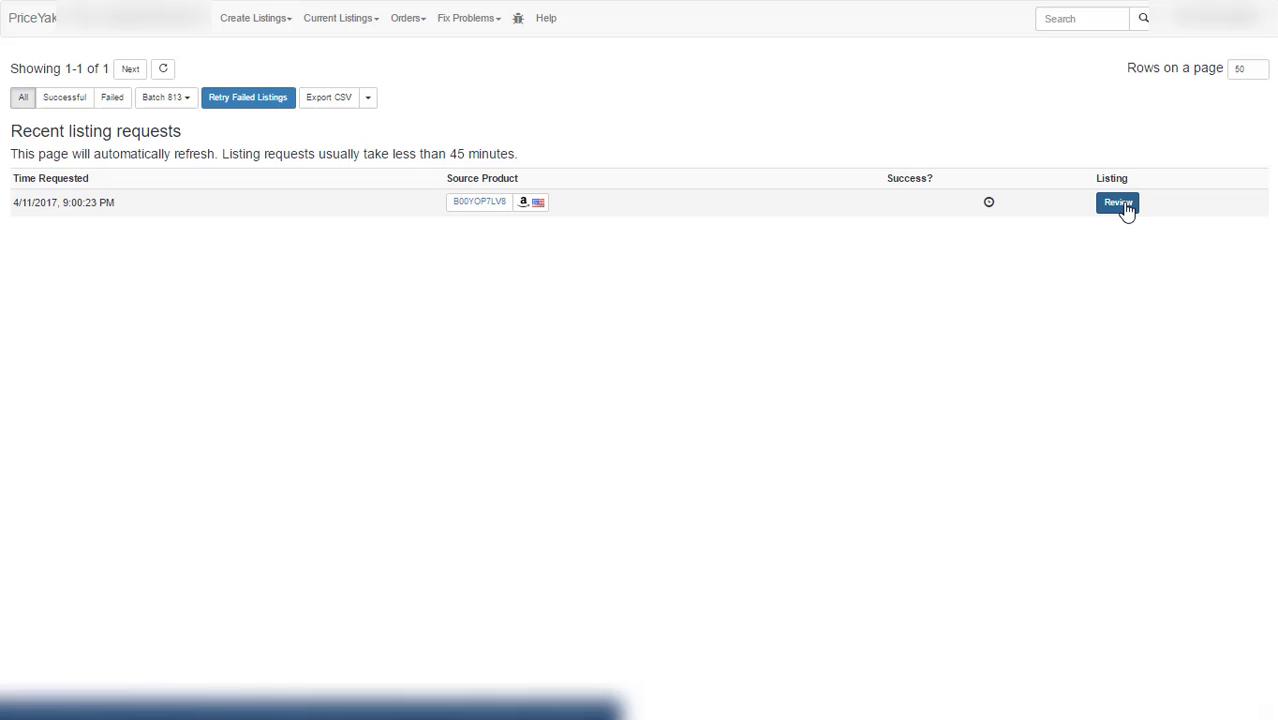
# Open the Review page for the B00YOP7LV8 solar charger request.
pyautogui.click(1120, 205)
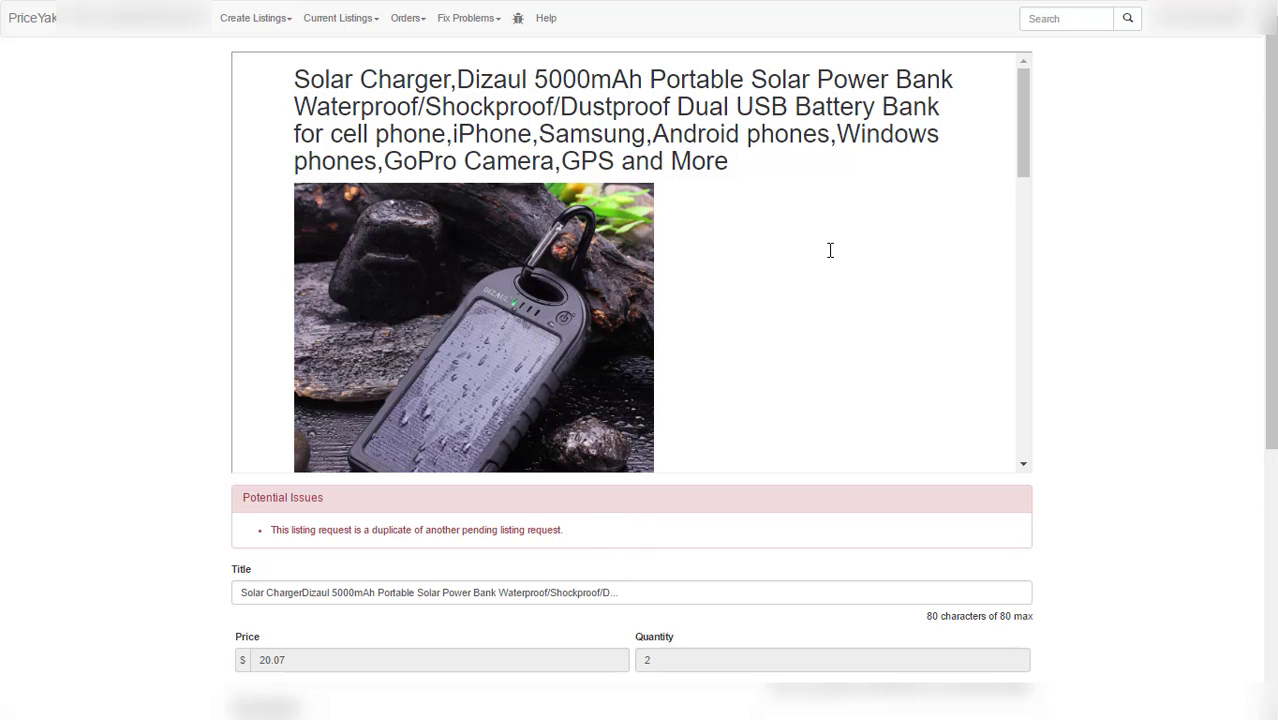
pyautogui.scroll(-5, 827, 250)
pyautogui.scroll(5, 827, 385)
pyautogui.scroll(-1, 780, 300)
pyautogui.scroll(-1, 780, 300)
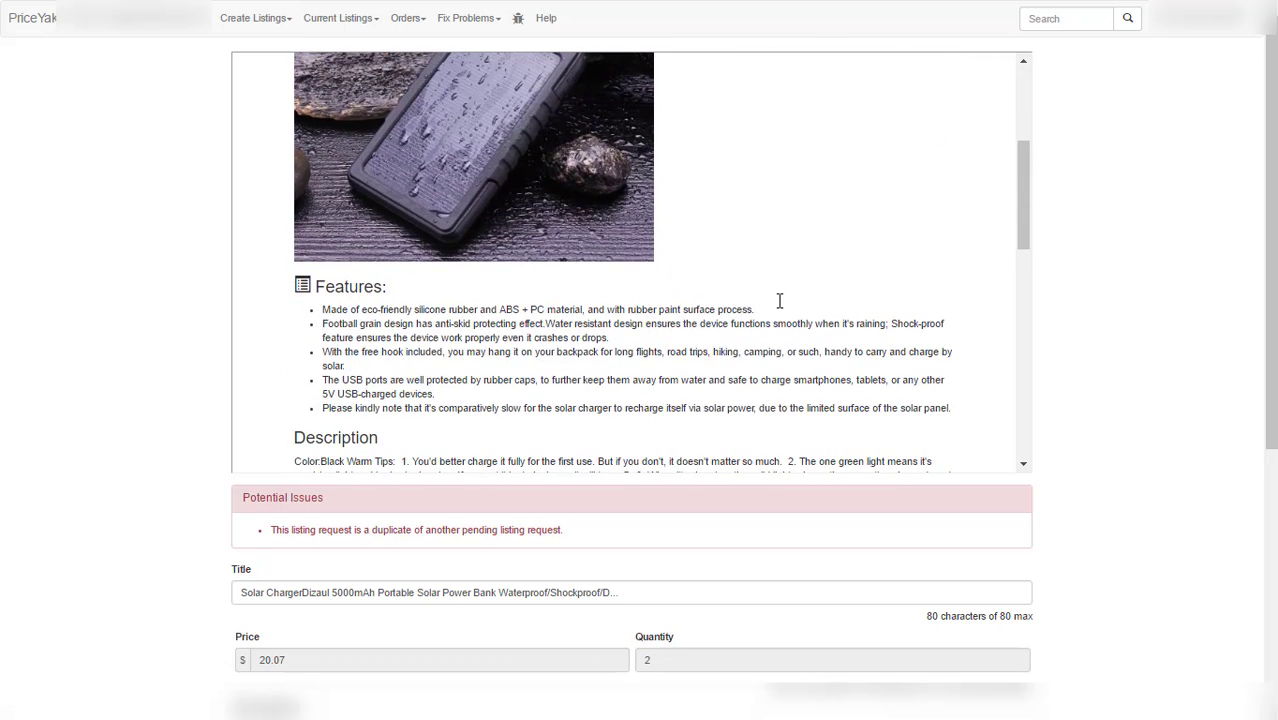
pyautogui.scroll(-2, 780, 300)
pyautogui.scroll(1, 573, 360)
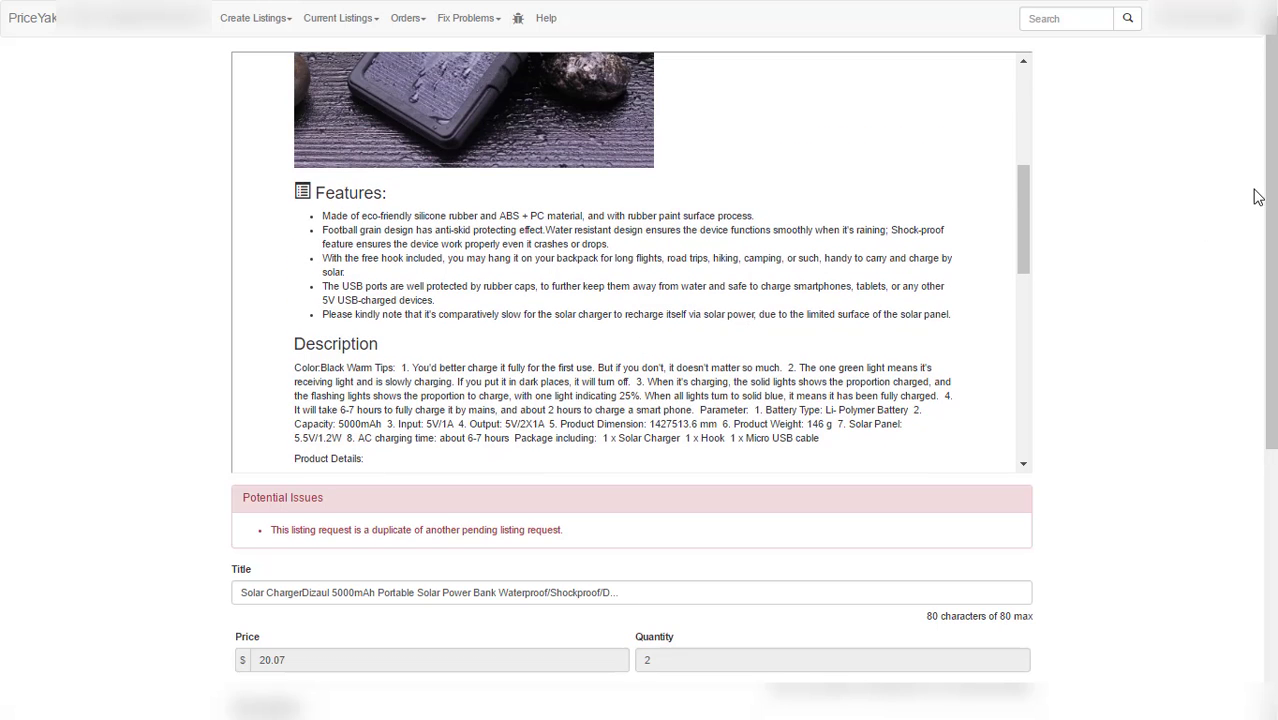
pyautogui.moveTo(1267, 198); pyautogui.dragTo(1270, 480)
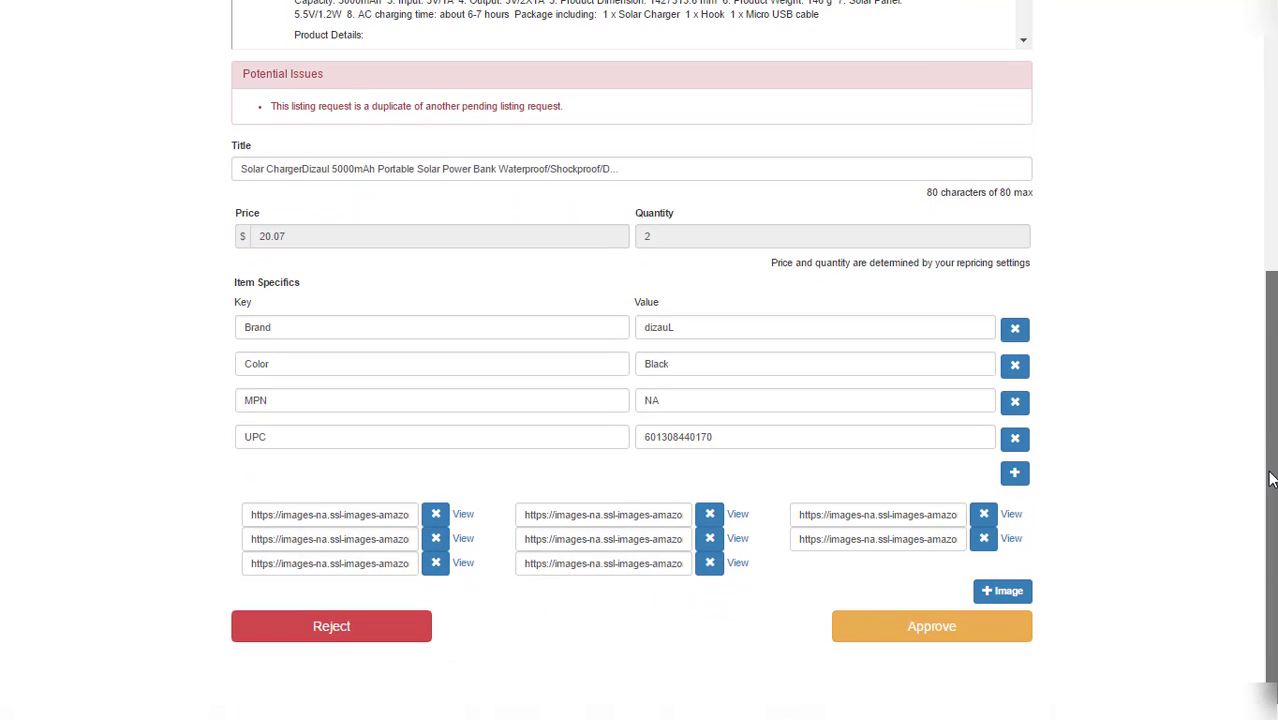
pyautogui.moveTo(1270, 422); pyautogui.dragTo(1274, 138)
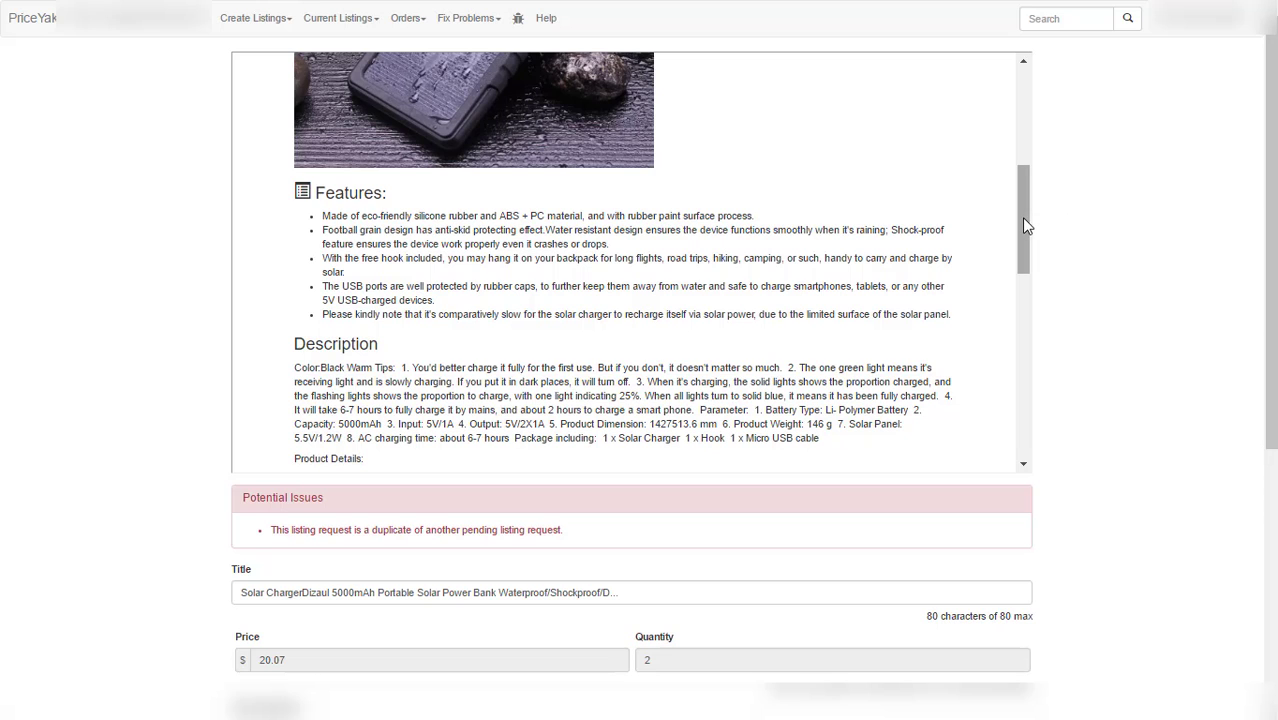
pyautogui.moveTo(1016, 190); pyautogui.dragTo(1017, 94)
pyautogui.click(577, 112)
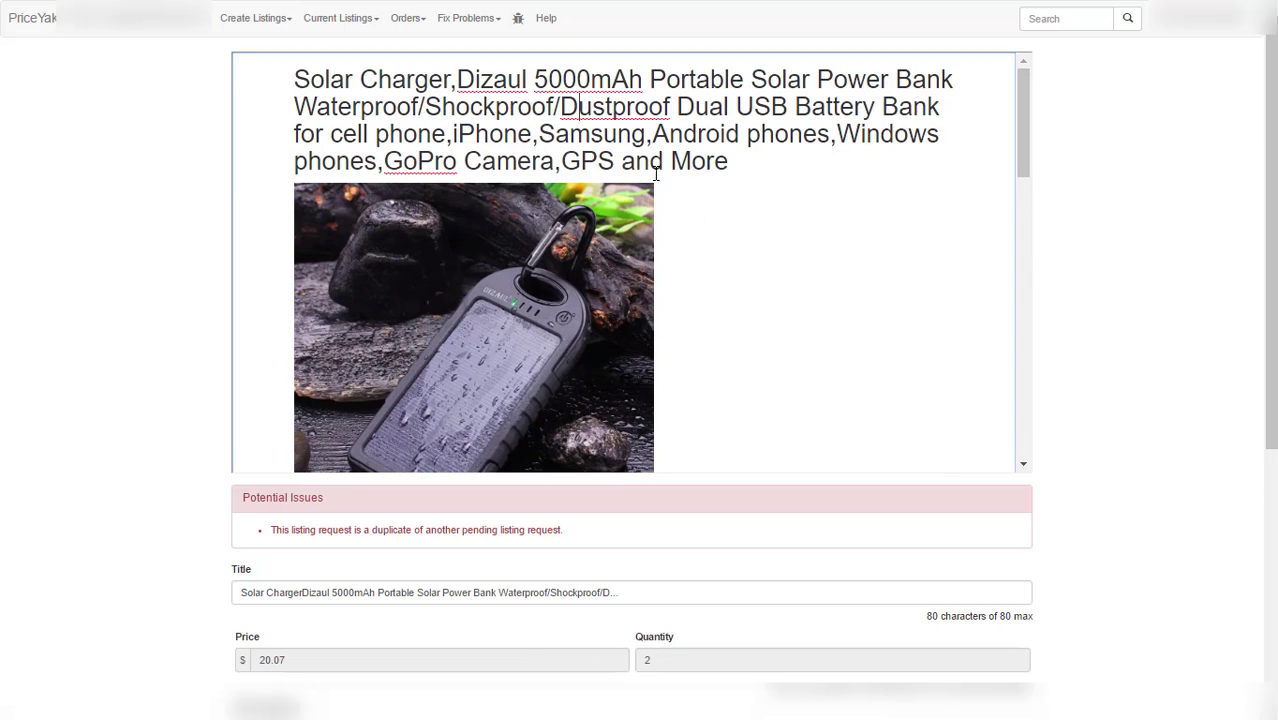
pyautogui.scroll(-5, 736, 282)
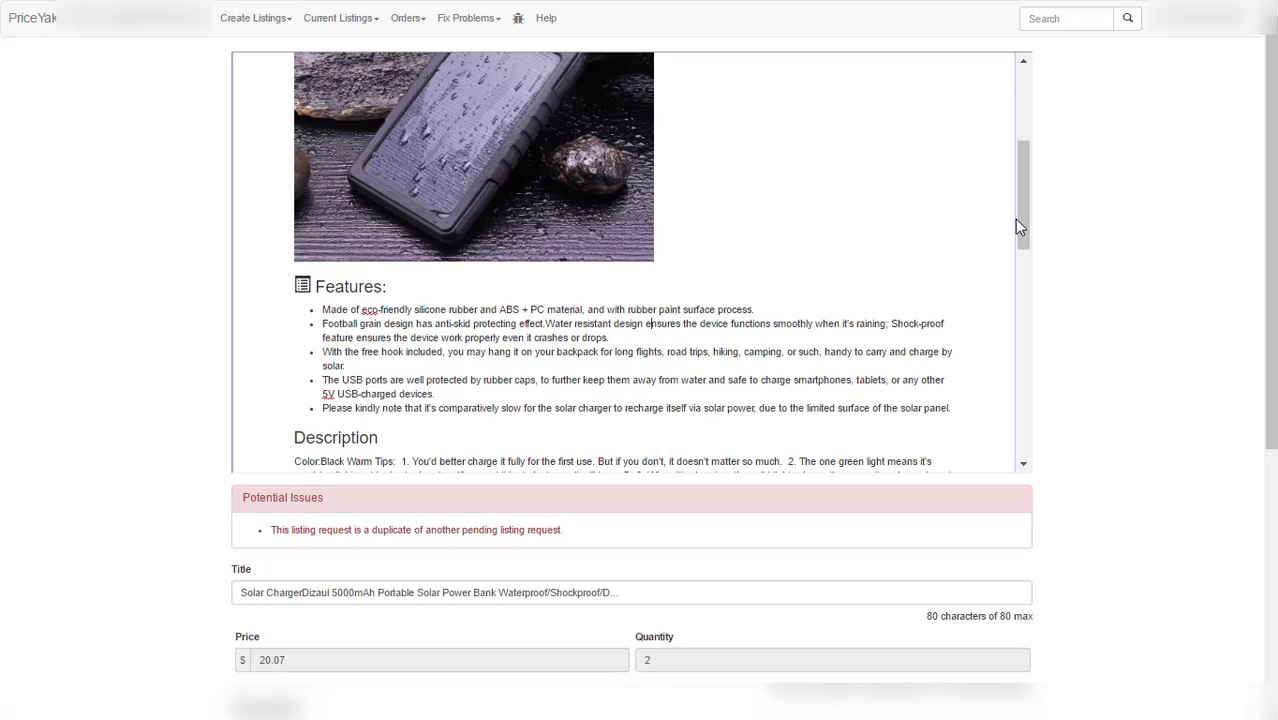
# Delete the title text after 'Power Bank' and pad it with 'fghfdghdfhdghdfghdfghdfghf' to 80 characters.
pyautogui.click(503, 590)
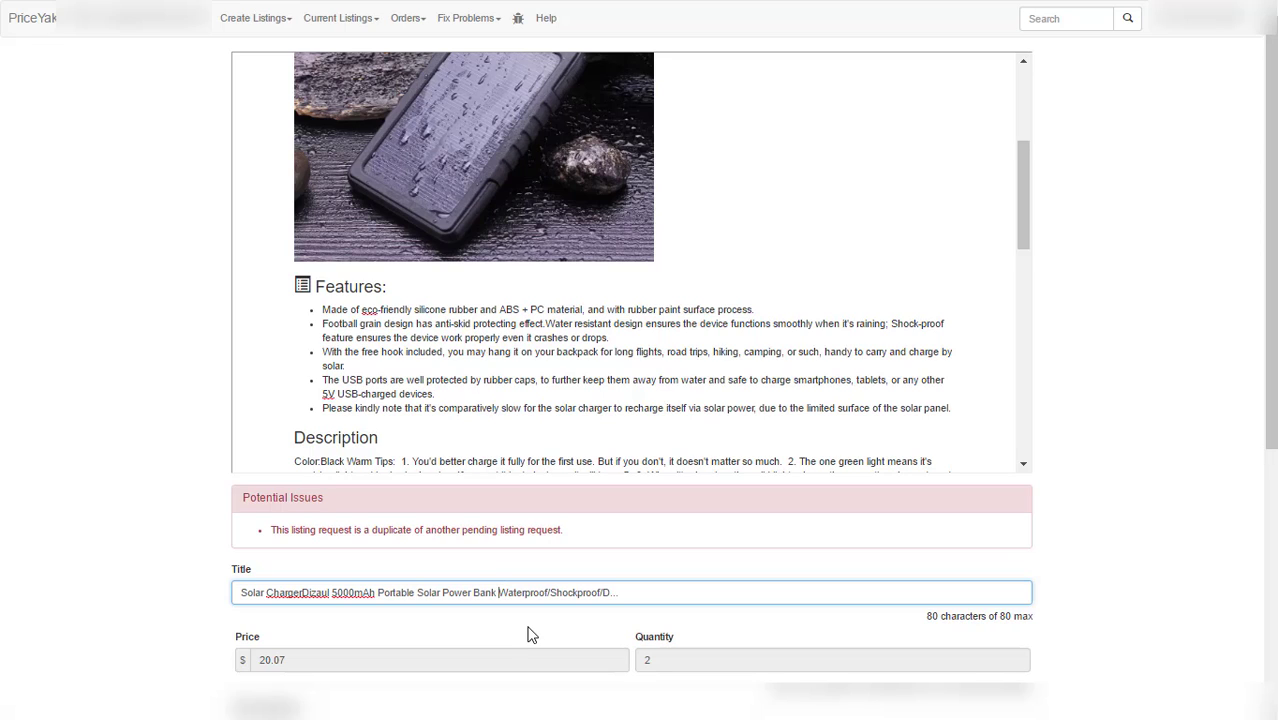
pyautogui.press('Delete')
pyautogui.press('Delete')
pyautogui.press('Delete')
pyautogui.press('Delete')
pyautogui.press('Delete')
pyautogui.press('Delete')
pyautogui.press('Delete')
pyautogui.press('Delete')
pyautogui.press('Delete')
pyautogui.press('Delete')
pyautogui.press('Delete')
pyautogui.press('Delete')
pyautogui.press('Delete')
pyautogui.press('Delete')
pyautogui.press('Delete')
pyautogui.press('Delete')
pyautogui.press('Delete')
pyautogui.press('Delete')
pyautogui.press('Delete')
pyautogui.press('Delete')
pyautogui.write('fghfdghdfhdghdfghdfghdfghf')
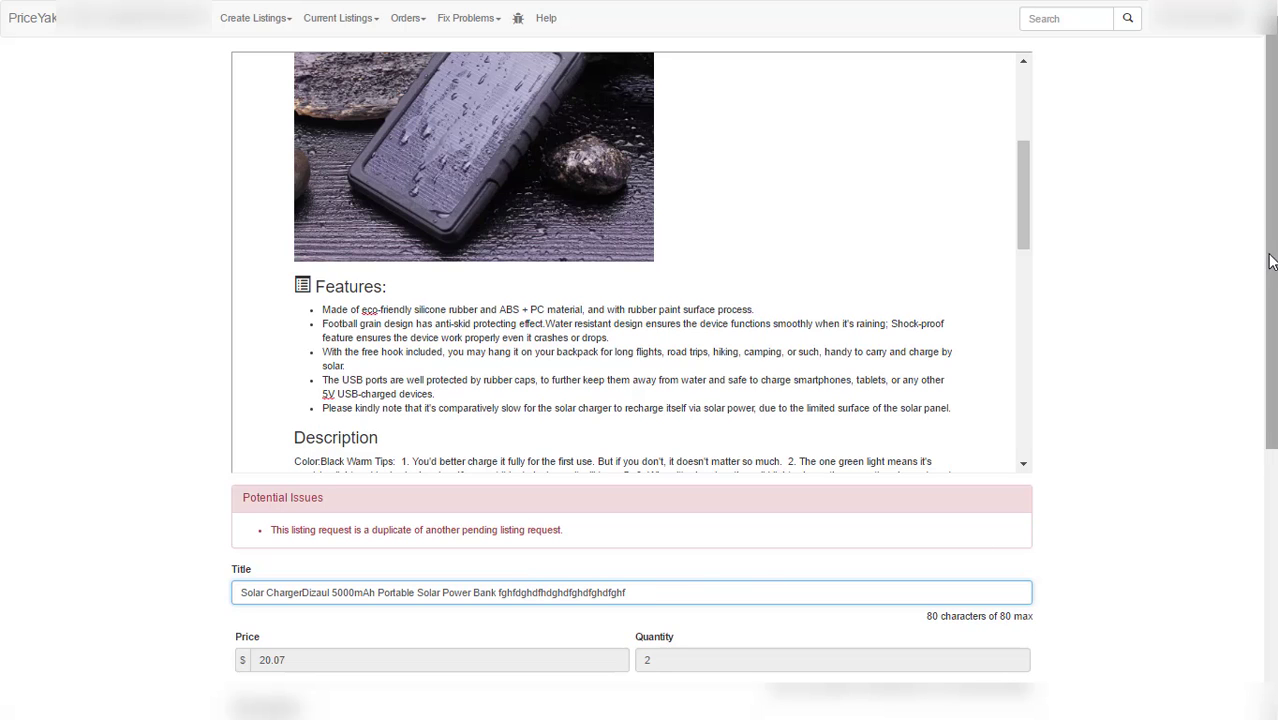
pyautogui.moveTo(1270, 262); pyautogui.dragTo(1263, 537)
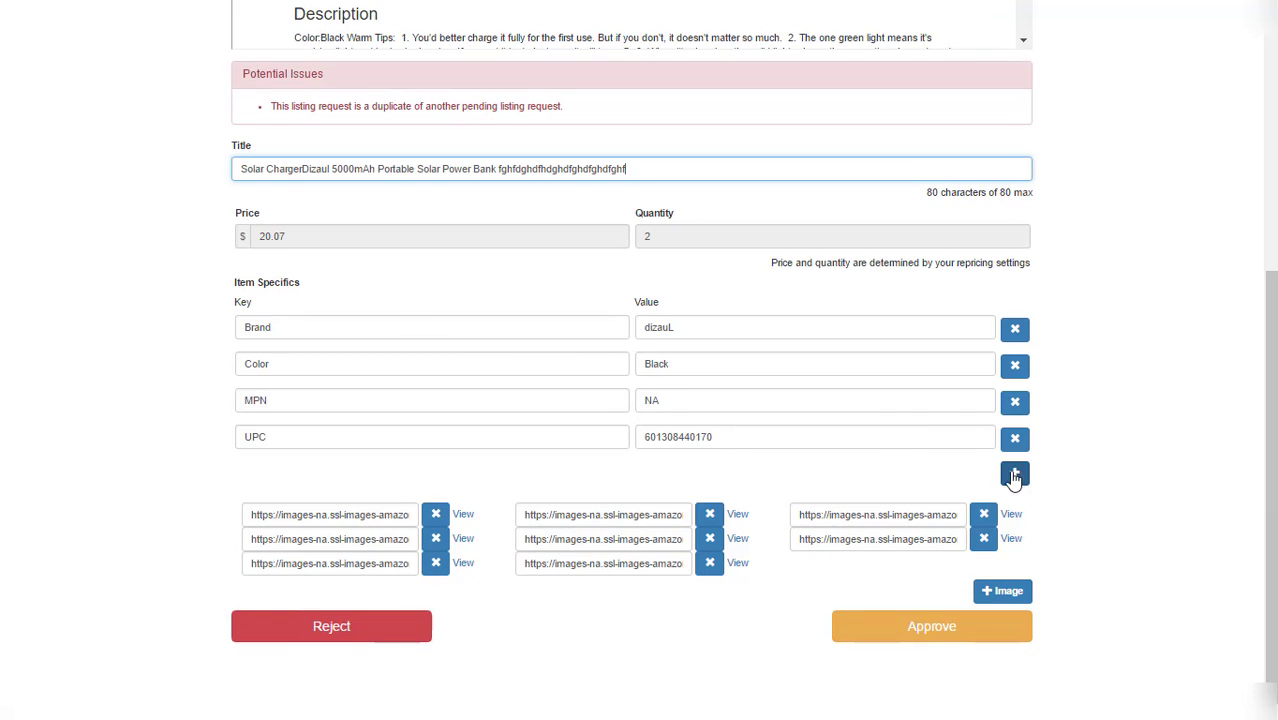
# Add a new item specifics row with key Voltage and value 5.5V.
pyautogui.click(1014, 477)
pyautogui.click(463, 478)
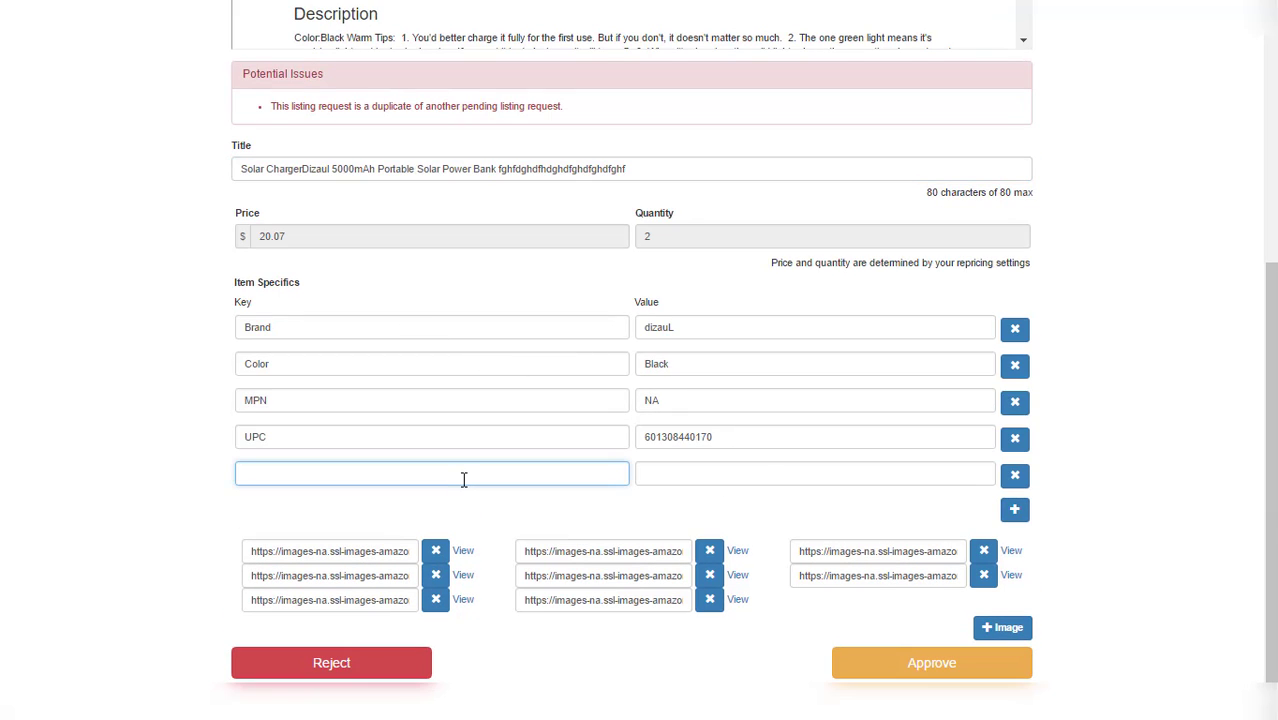
pyautogui.write('Voltage')
pyautogui.press('Tab')
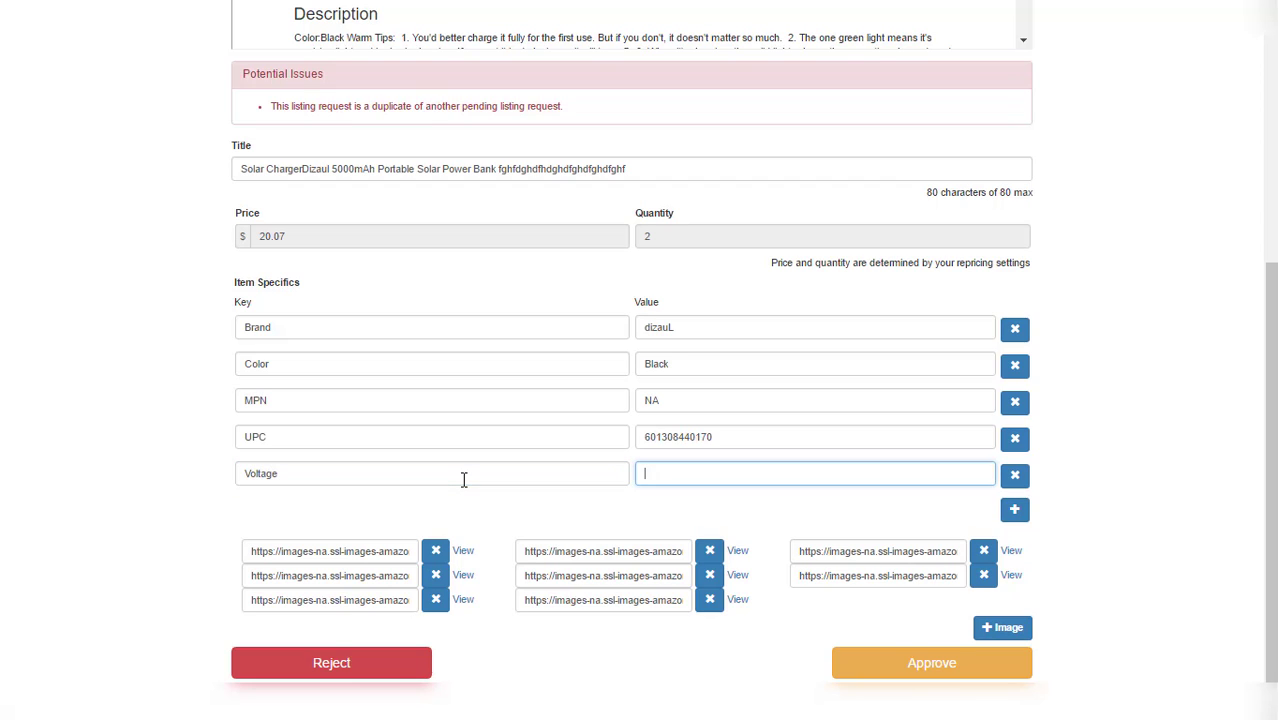
pyautogui.write('5.5V')
pyautogui.scroll(1, 1099, 391)
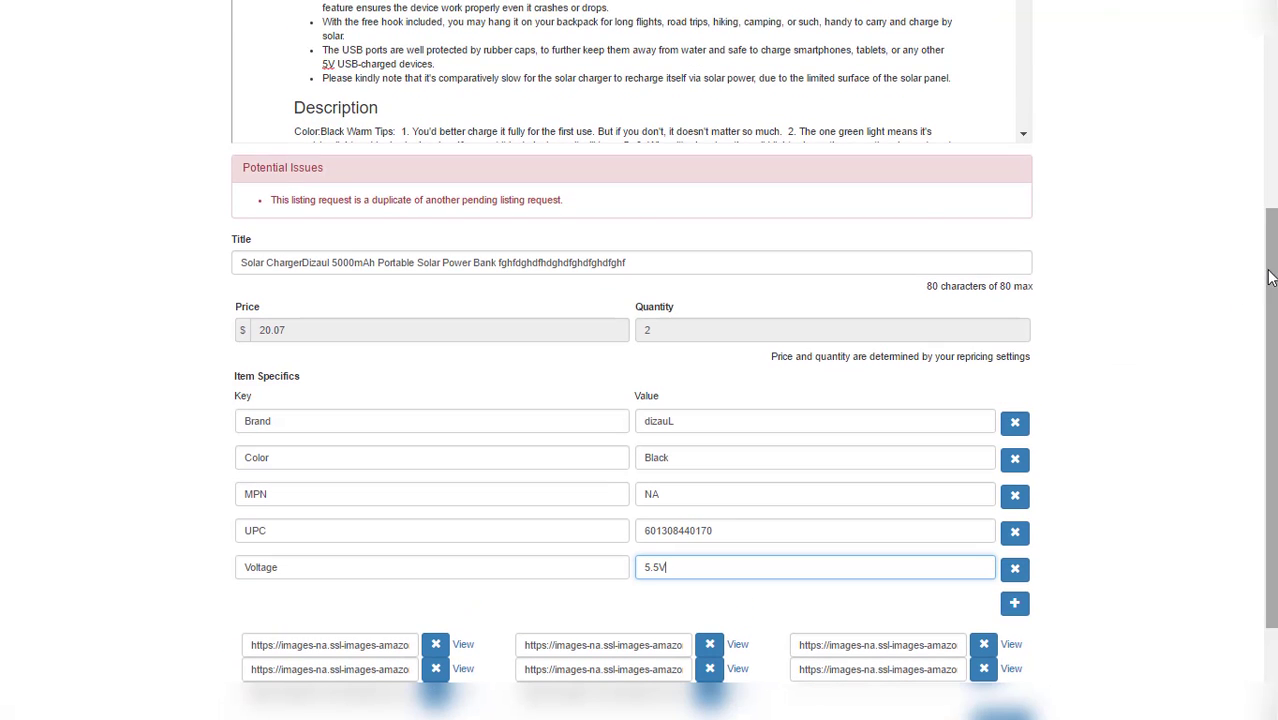
pyautogui.moveTo(1270, 278); pyautogui.dragTo(1270, 317)
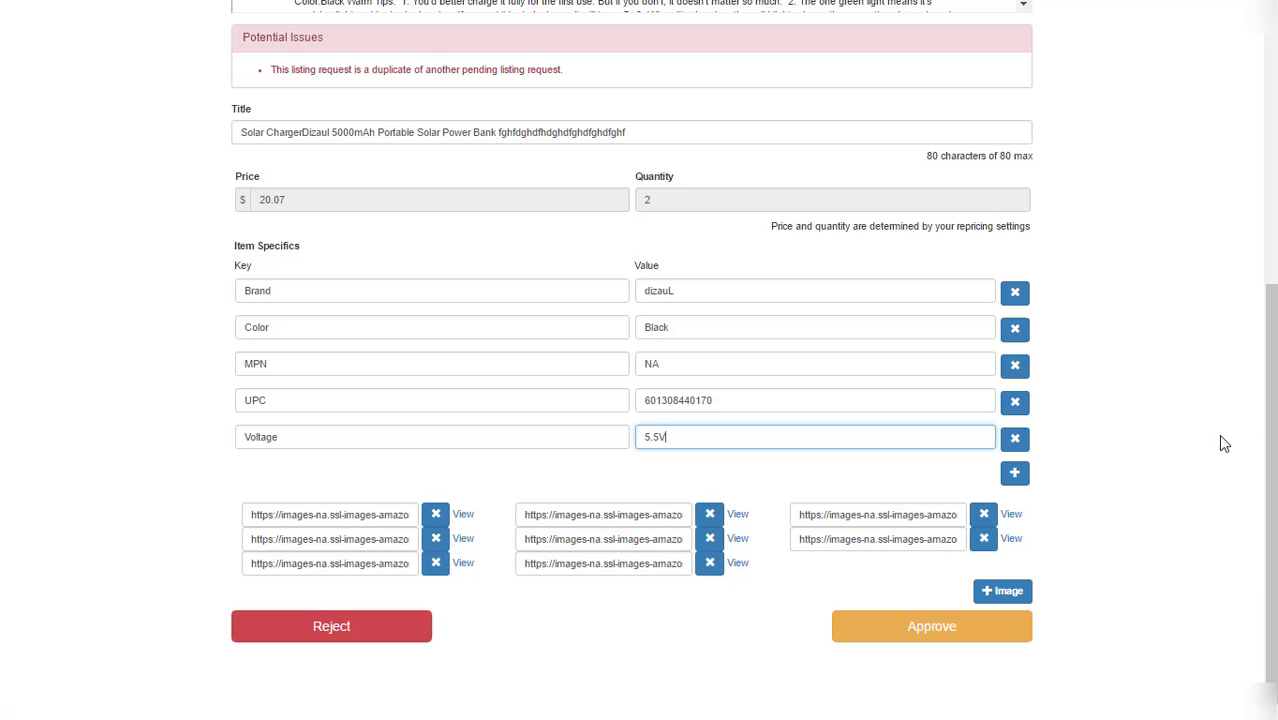
pyautogui.moveTo(1272, 422); pyautogui.dragTo(1272, 172)
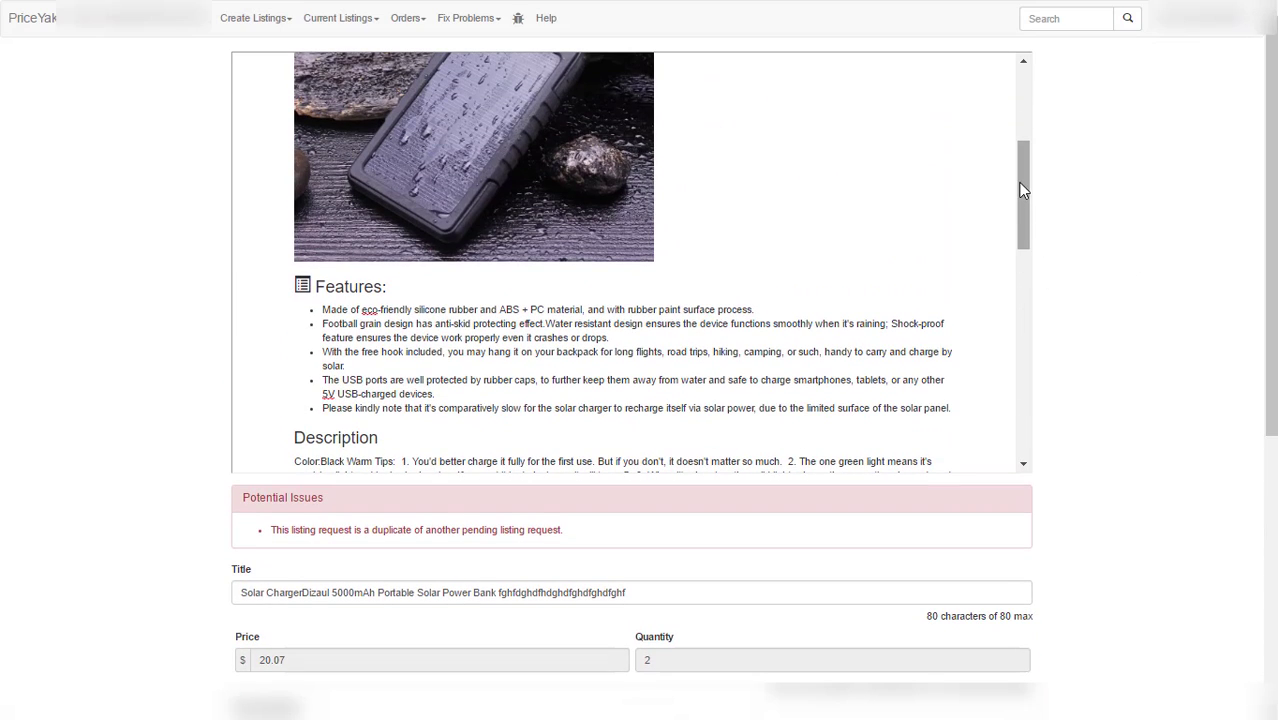
pyautogui.moveTo(1017, 188); pyautogui.dragTo(1017, 209)
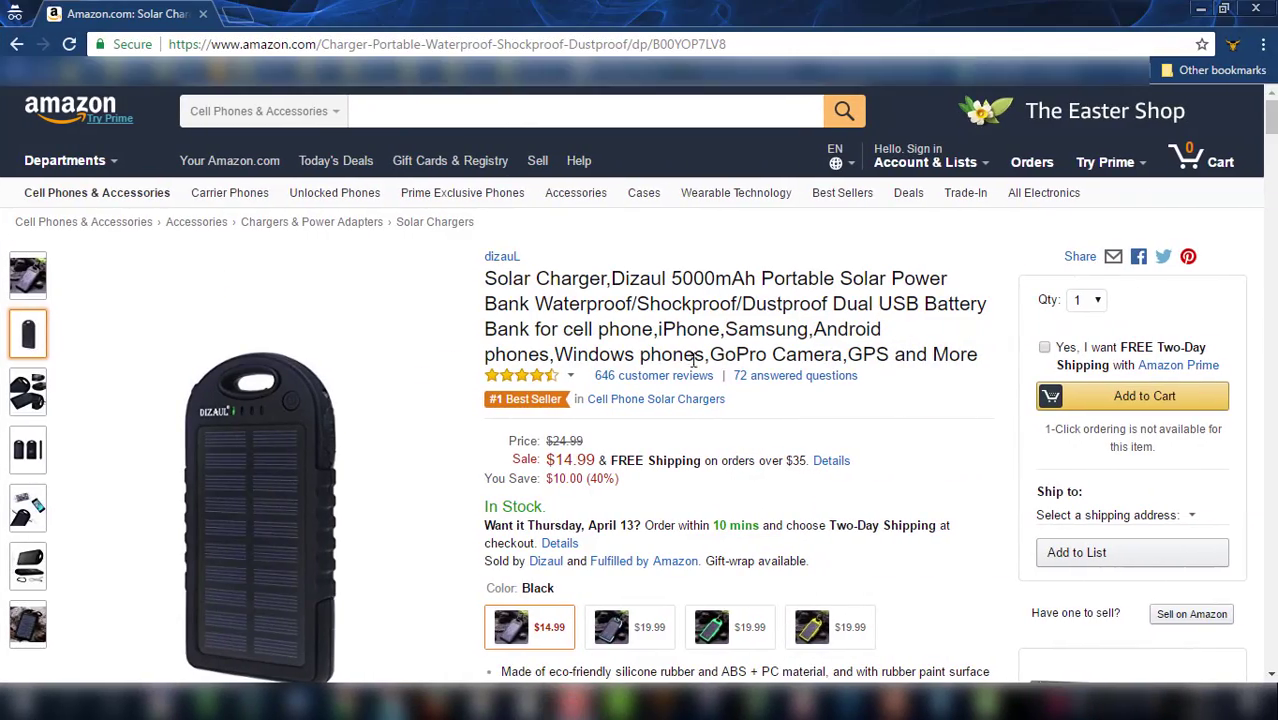
# Select and copy the Warm Tips, Parameter and Package including text through '1 x Micro USB cable'.
pyautogui.scroll(-4, 690, 350)
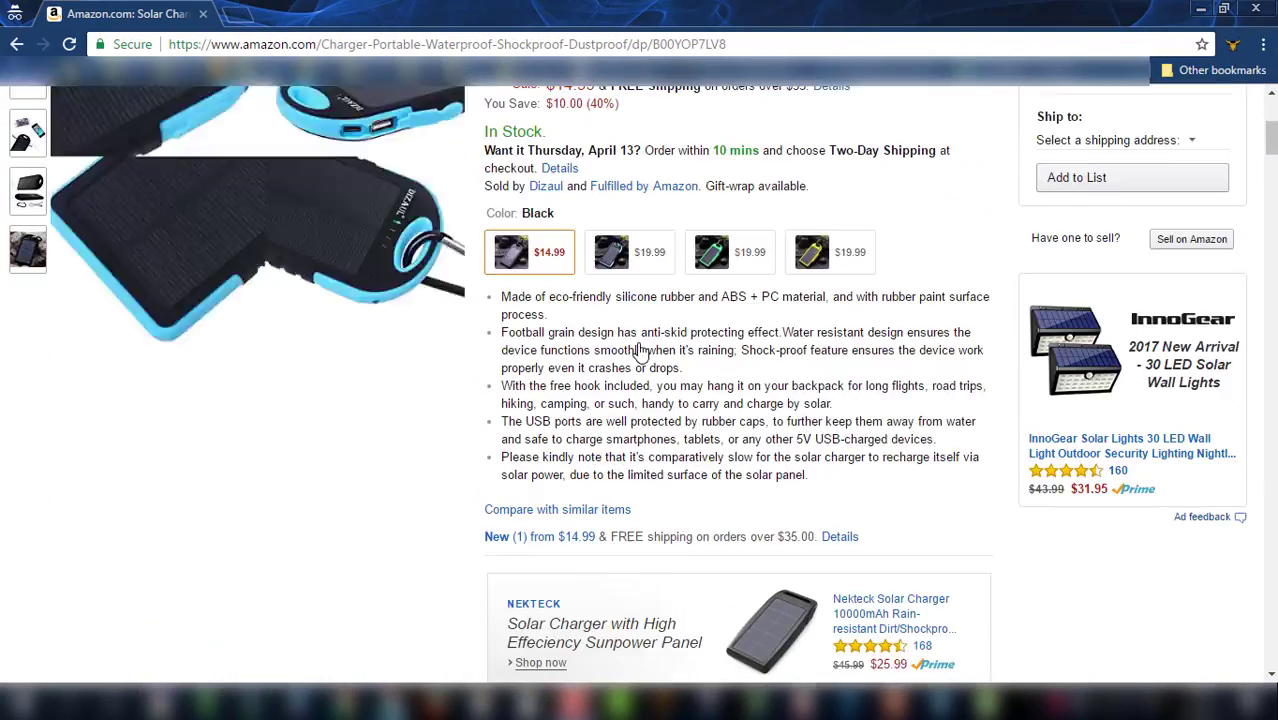
pyautogui.scroll(-15, 640, 352)
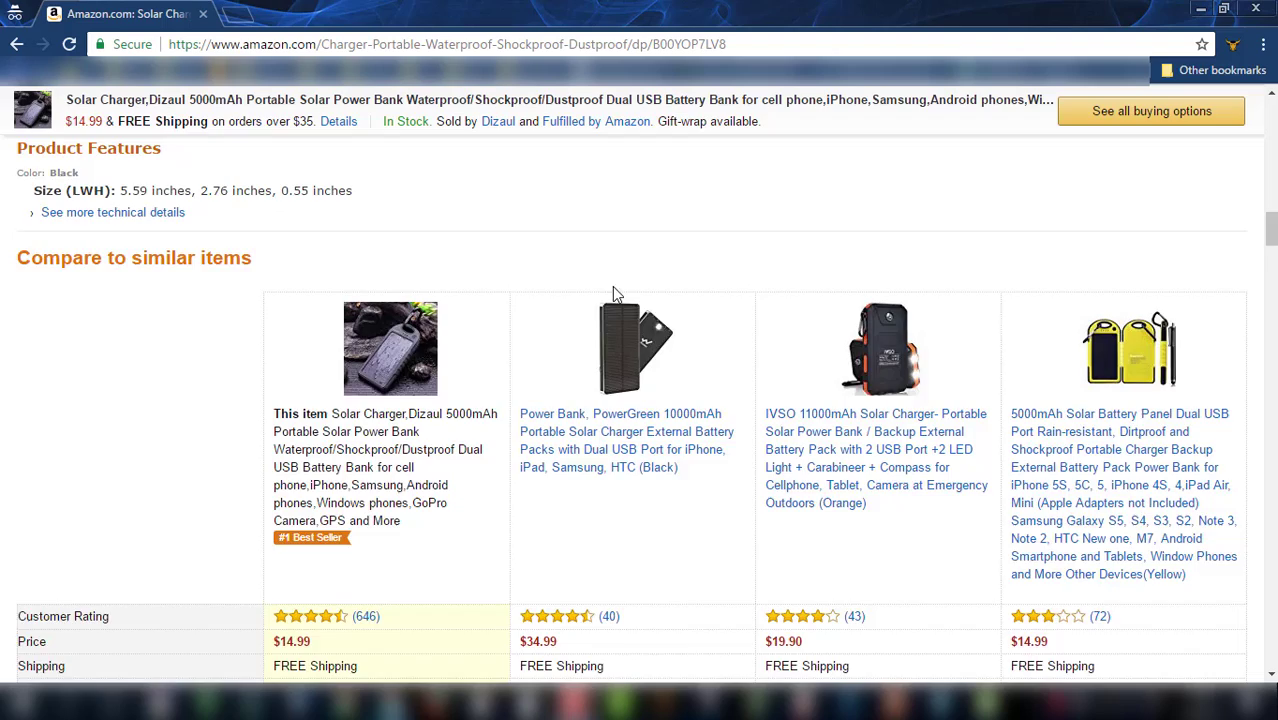
pyautogui.scroll(-20, 615, 292)
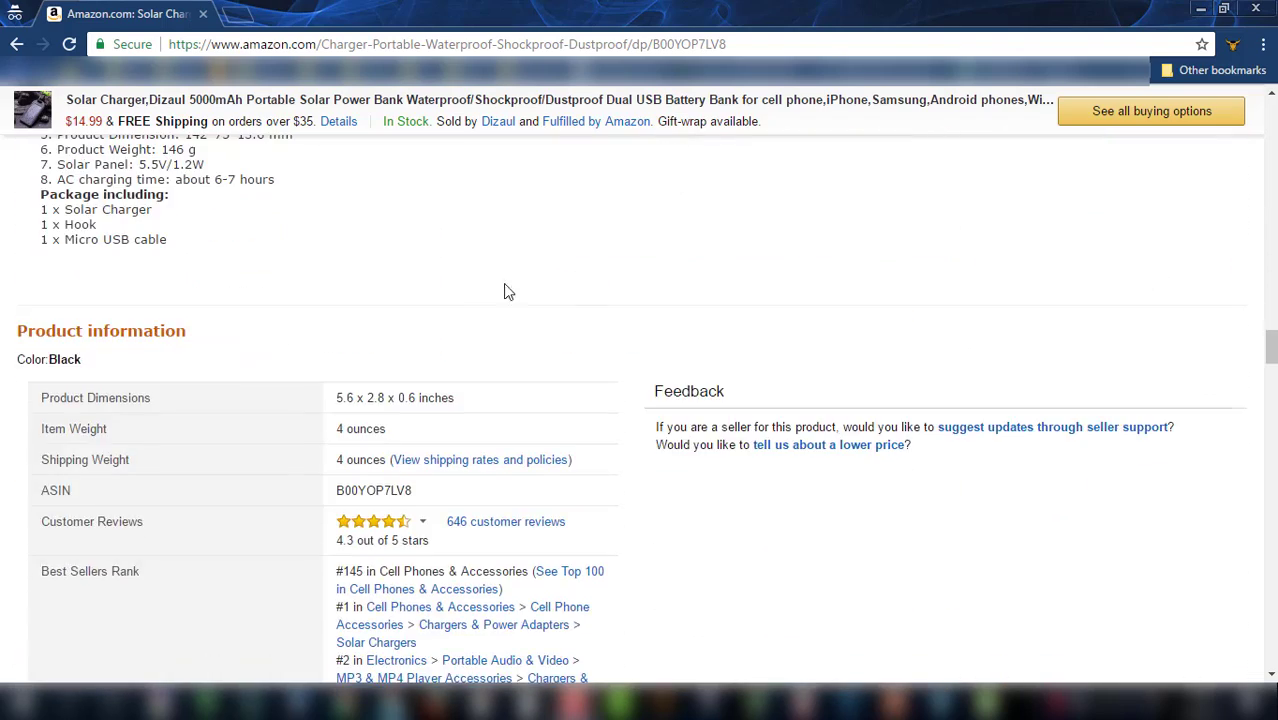
pyautogui.scroll(3, 388, 291)
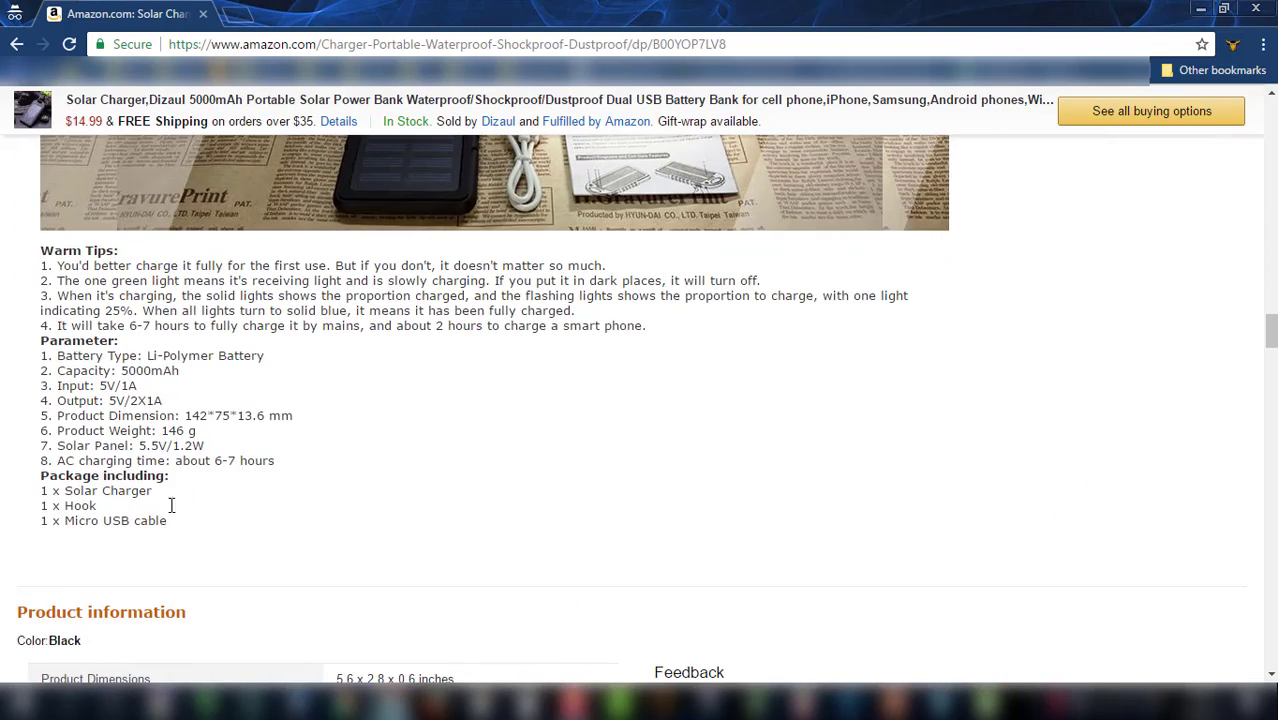
pyautogui.moveTo(168, 521); pyautogui.dragTo(199, 520)
pyautogui.scroll(8, 250, 372)
pyautogui.scroll(4, 300, 354)
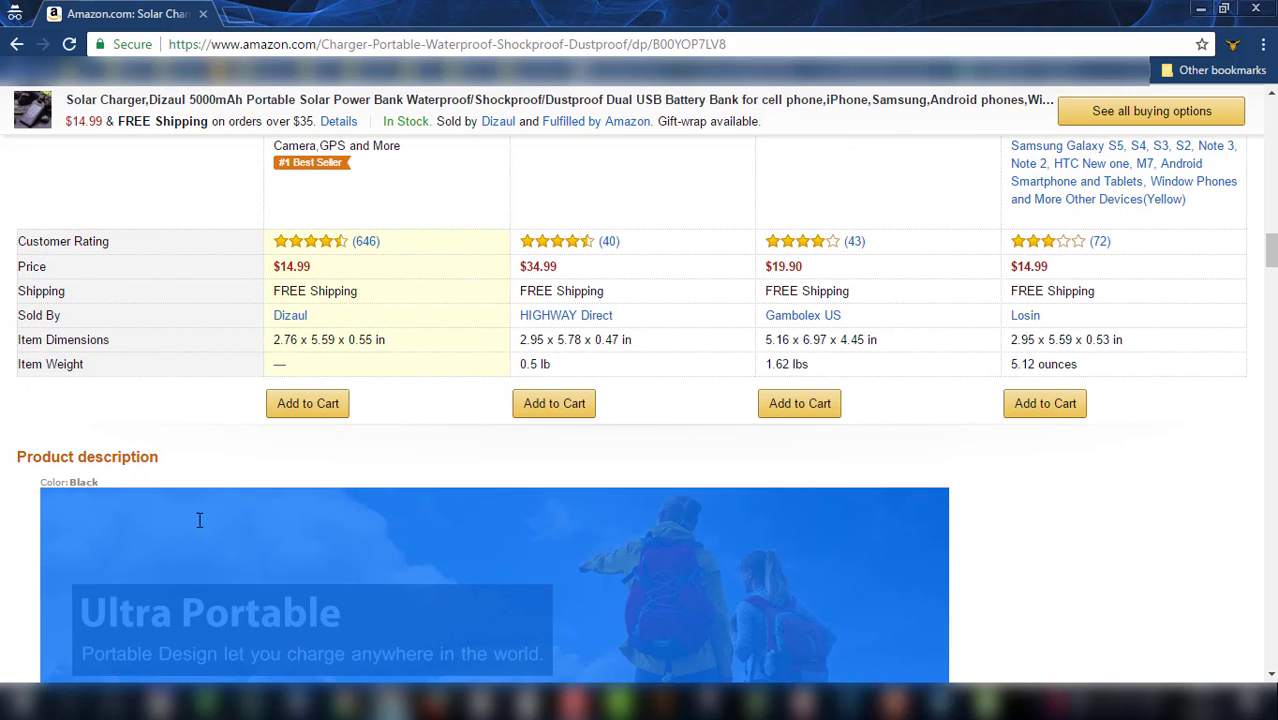
pyautogui.scroll(-4, 1220, 466)
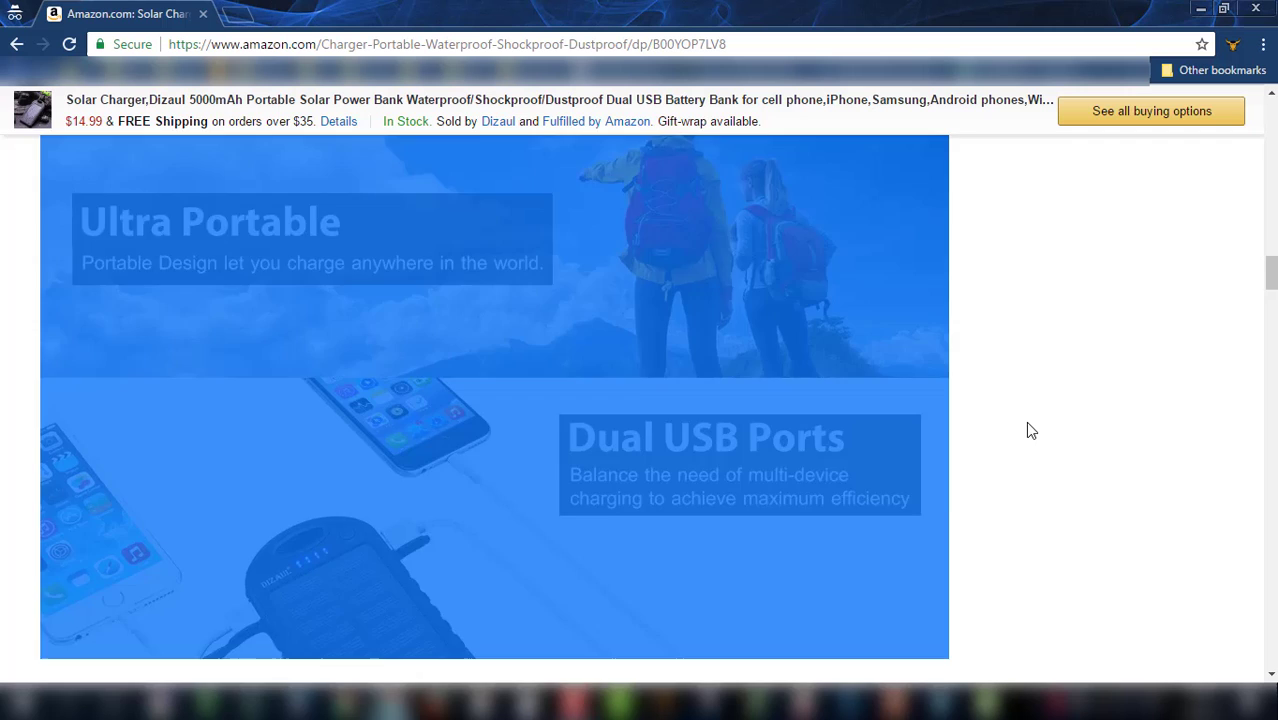
pyautogui.scroll(-10, 1028, 420)
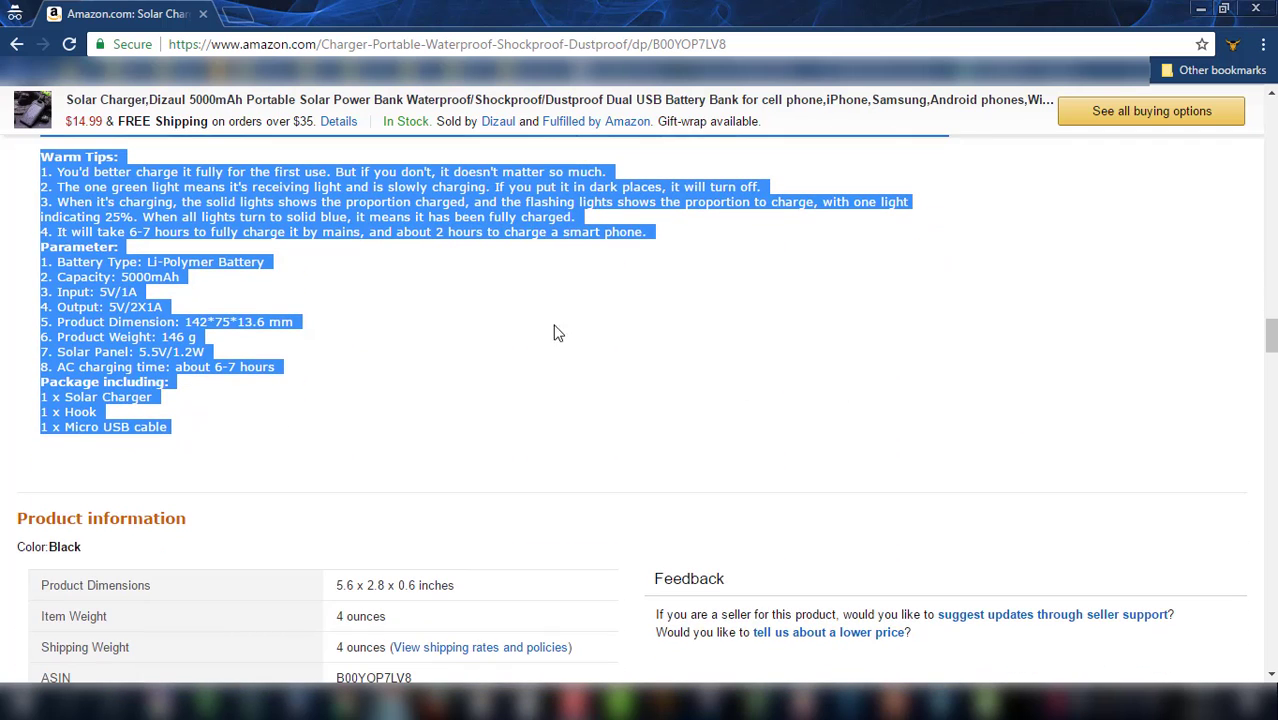
pyautogui.rightClick(538, 218)
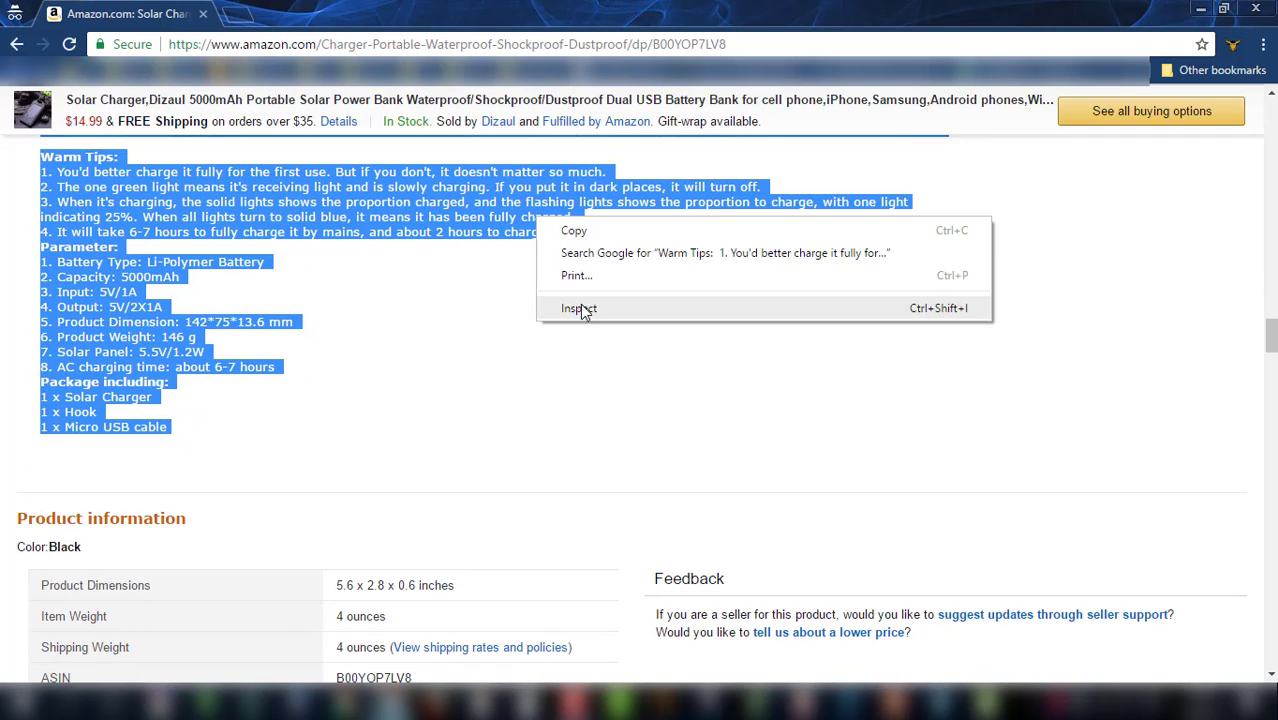
pyautogui.click(583, 230)
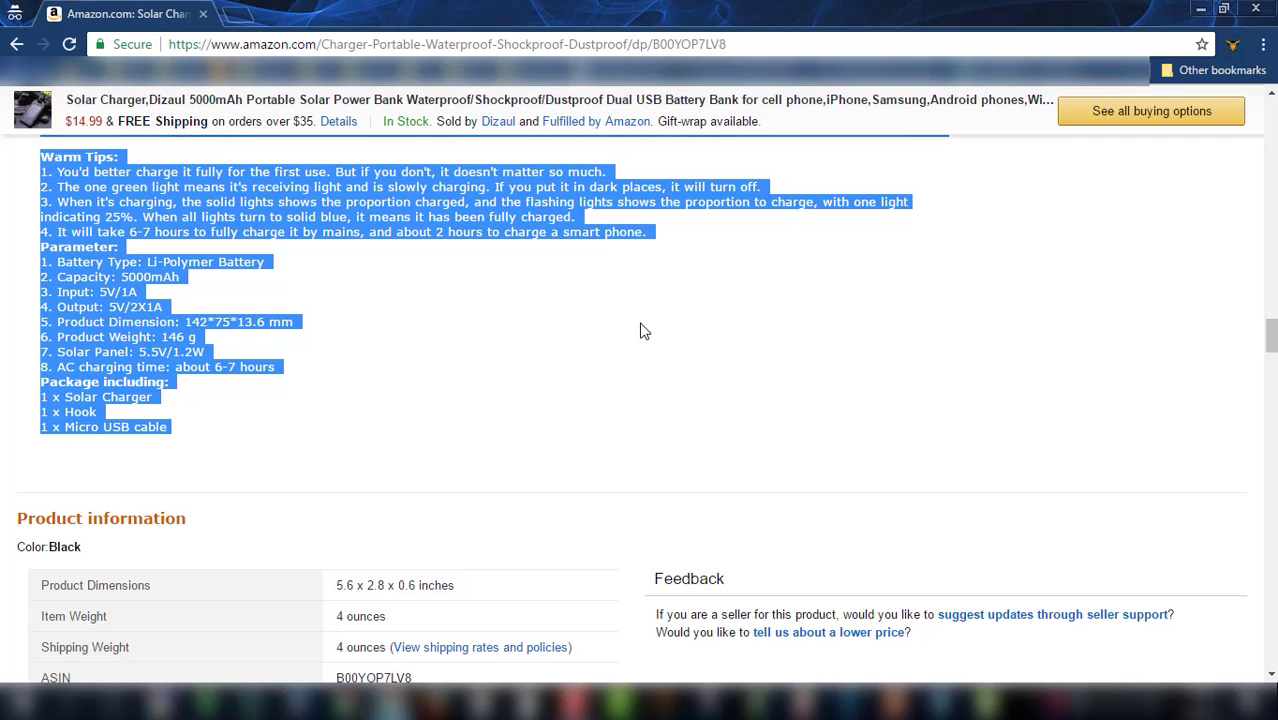
pyautogui.scroll(10, 650, 328)
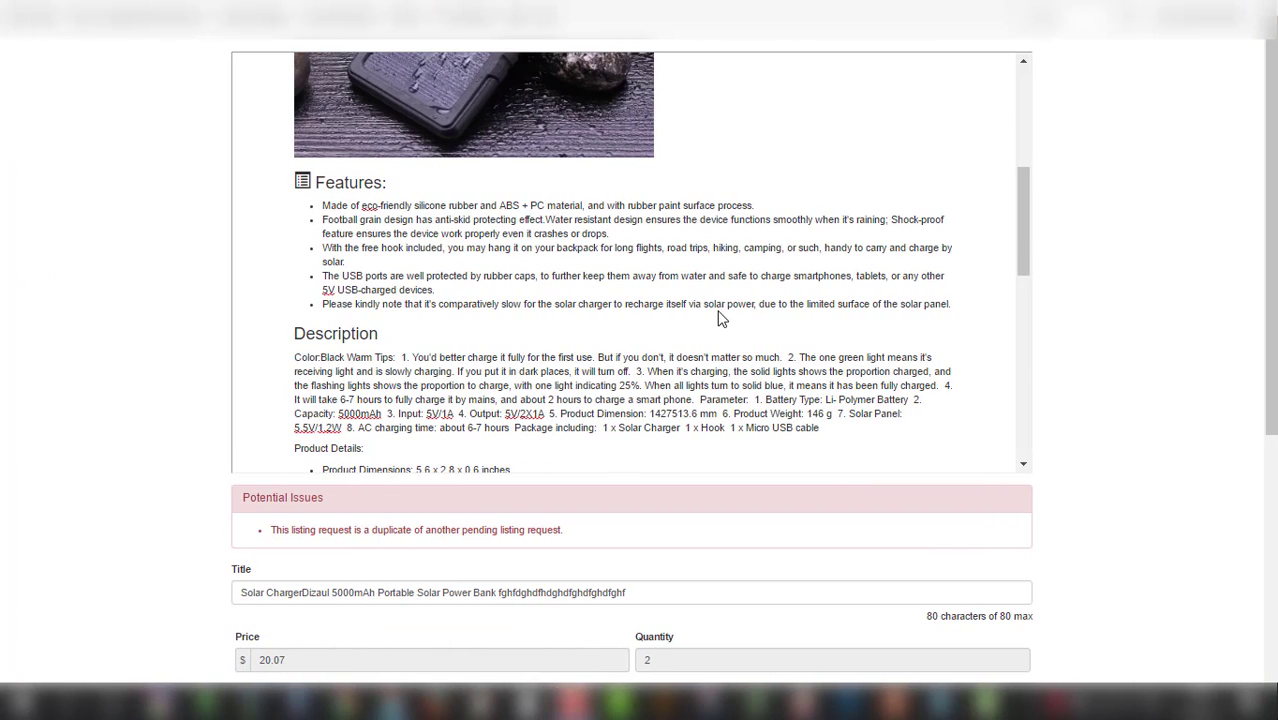
# Select the plain Description paragraph and paste the copied Amazon Warm Tips text over it.
pyautogui.doubleClick(590, 386)
pyautogui.click(590, 386)
pyautogui.tripleClick(590, 388)
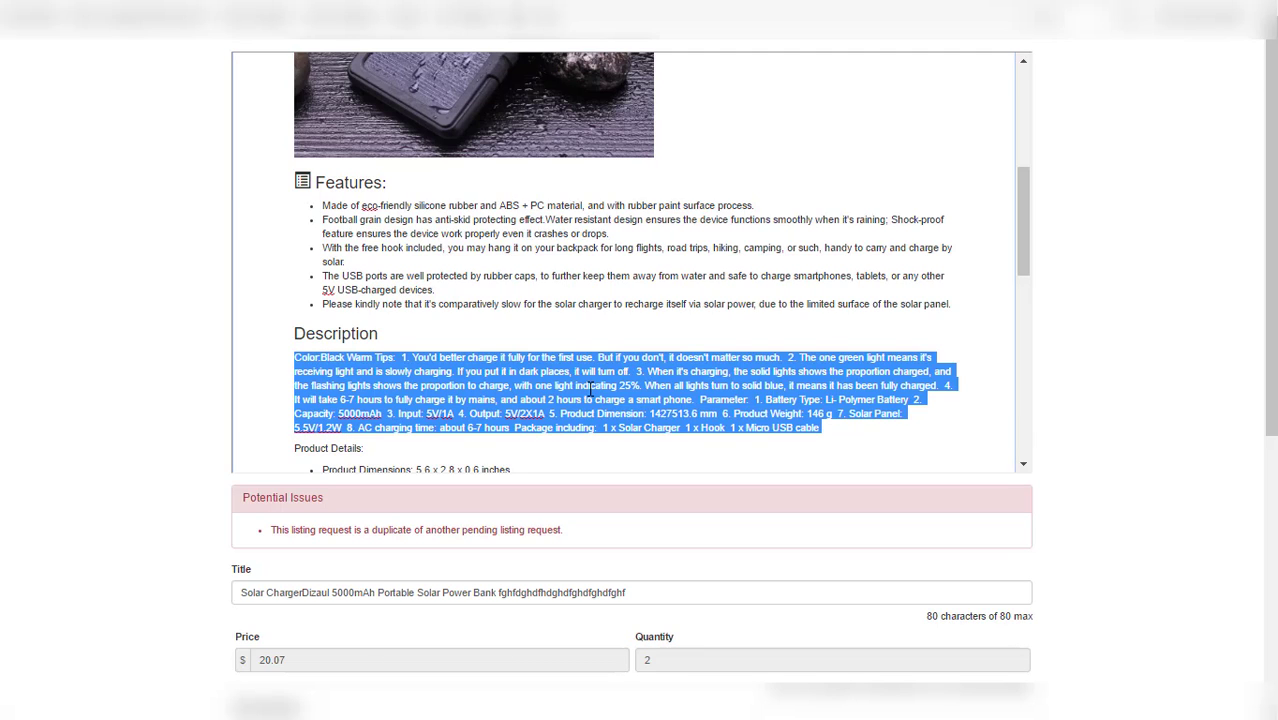
pyautogui.rightClick(590, 390)
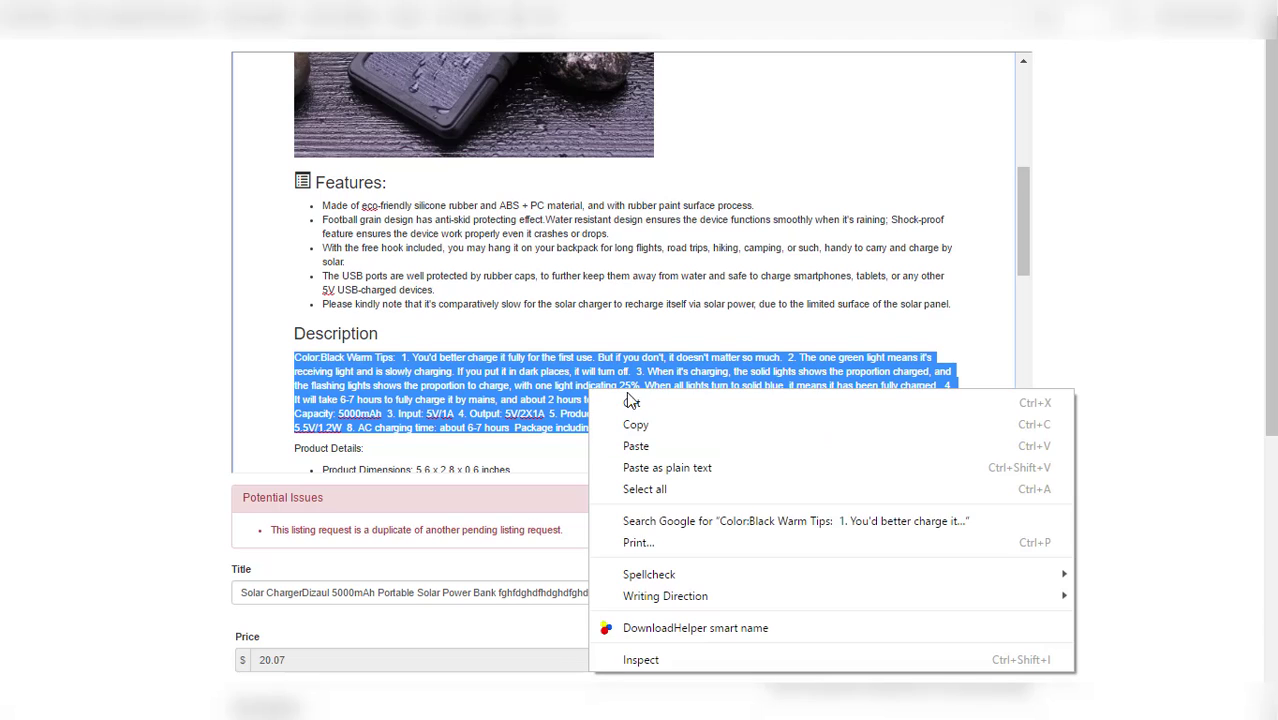
pyautogui.click(650, 447)
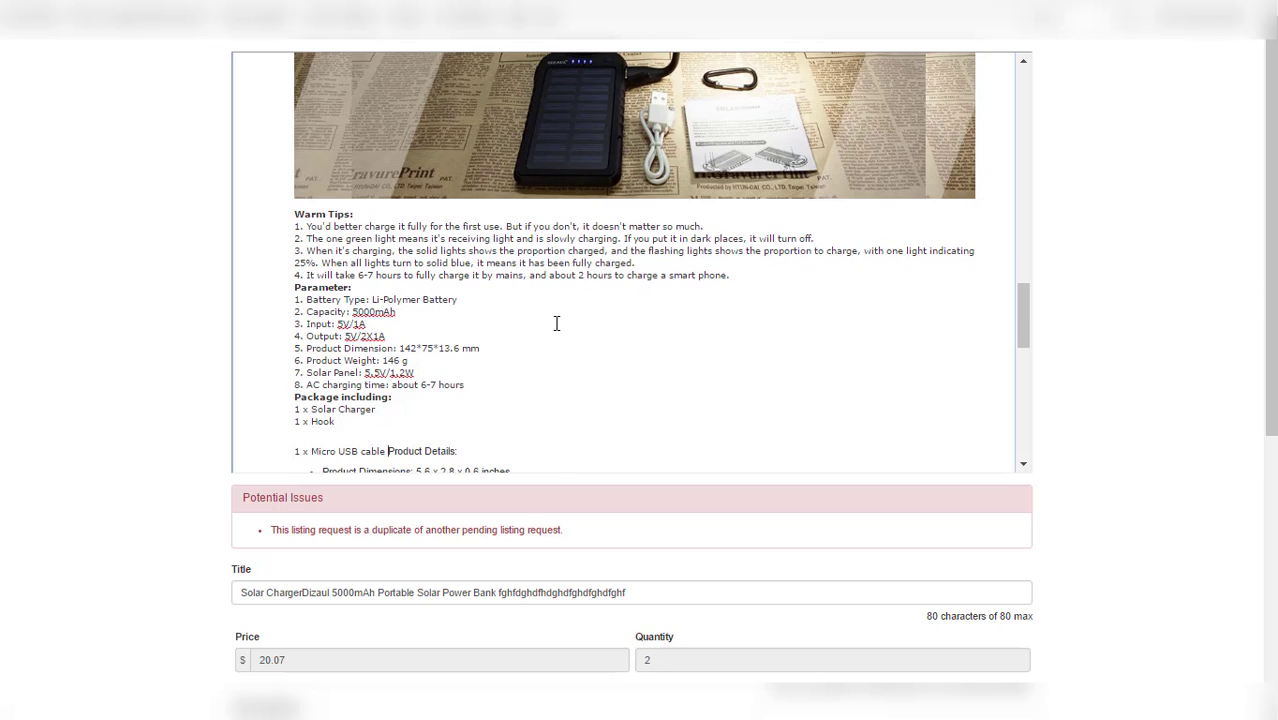
# Scroll through the description to check the pasted Warm Tips and Parameter block.
pyautogui.scroll(5, 556, 323)
pyautogui.scroll(5, 556, 323)
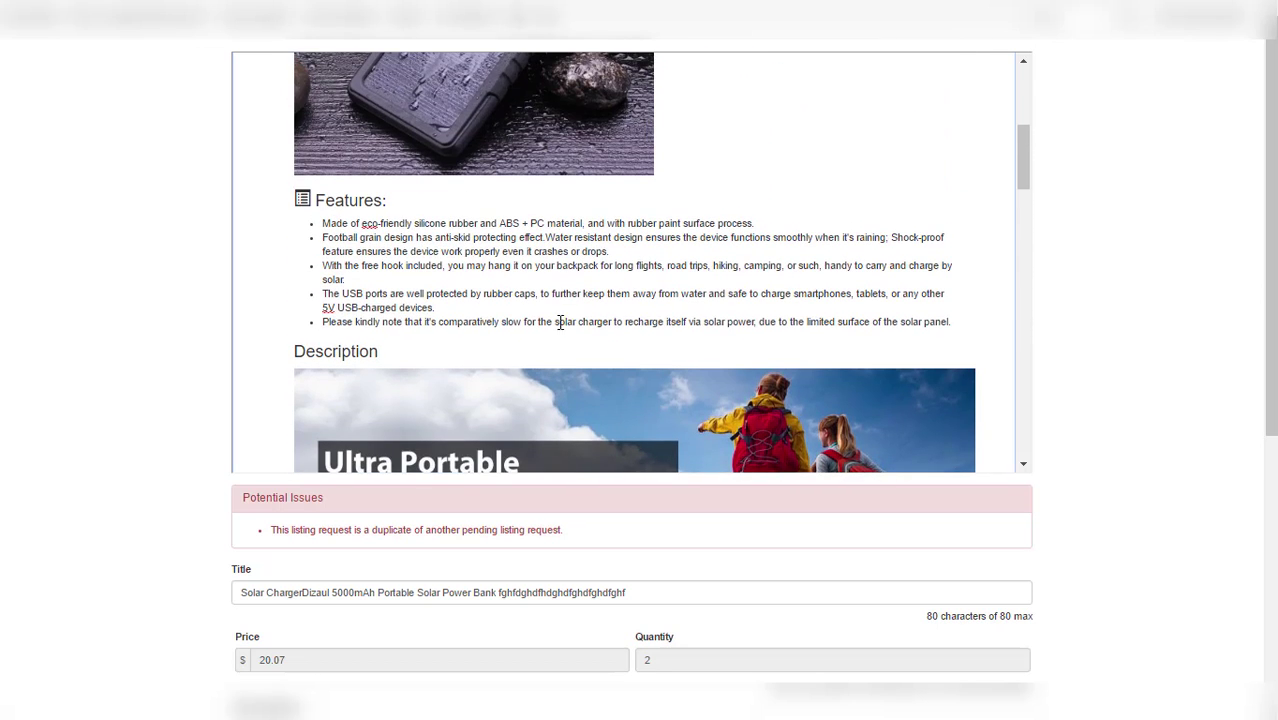
pyautogui.scroll(-5, 596, 298)
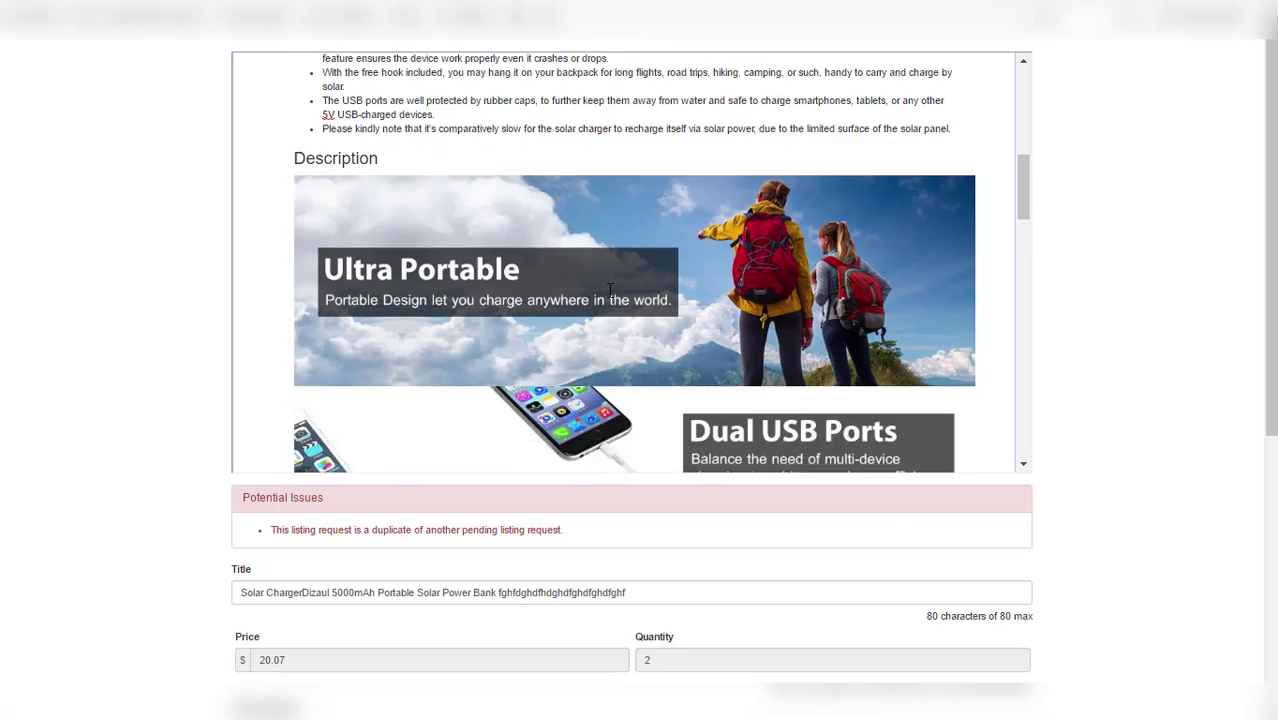
pyautogui.scroll(-5, 579, 287)
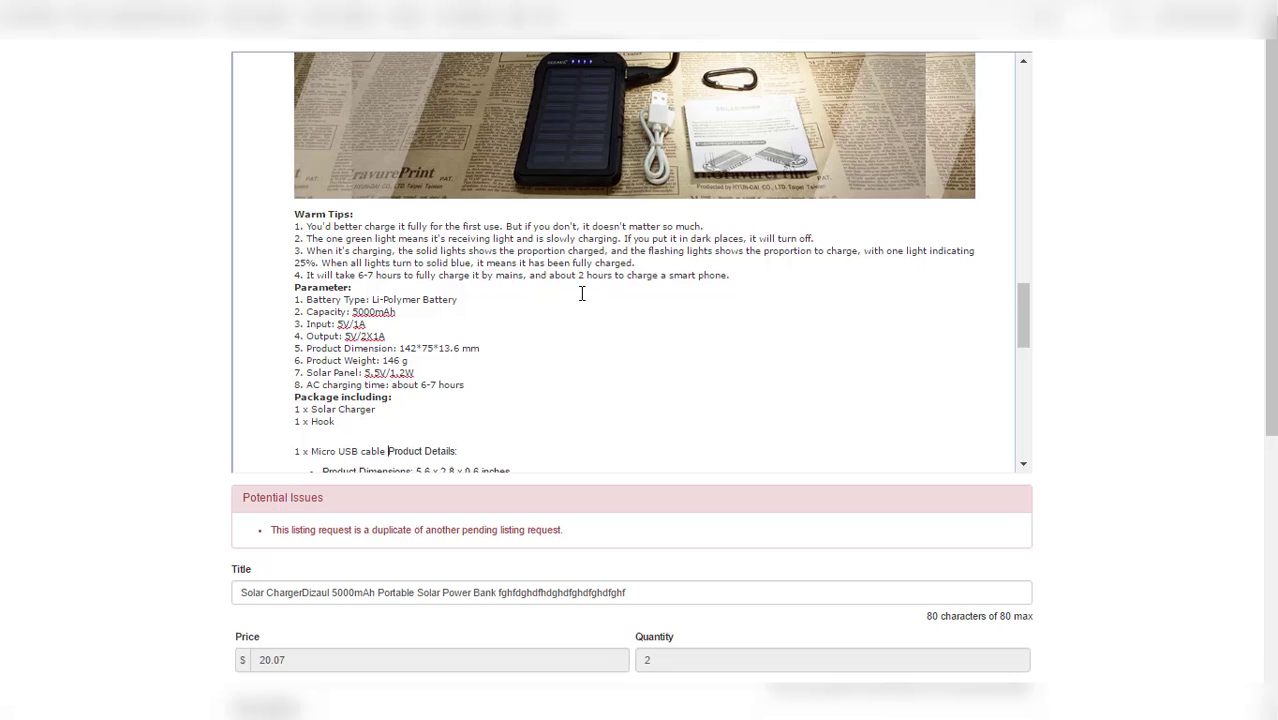
pyautogui.scroll(10, 581, 293)
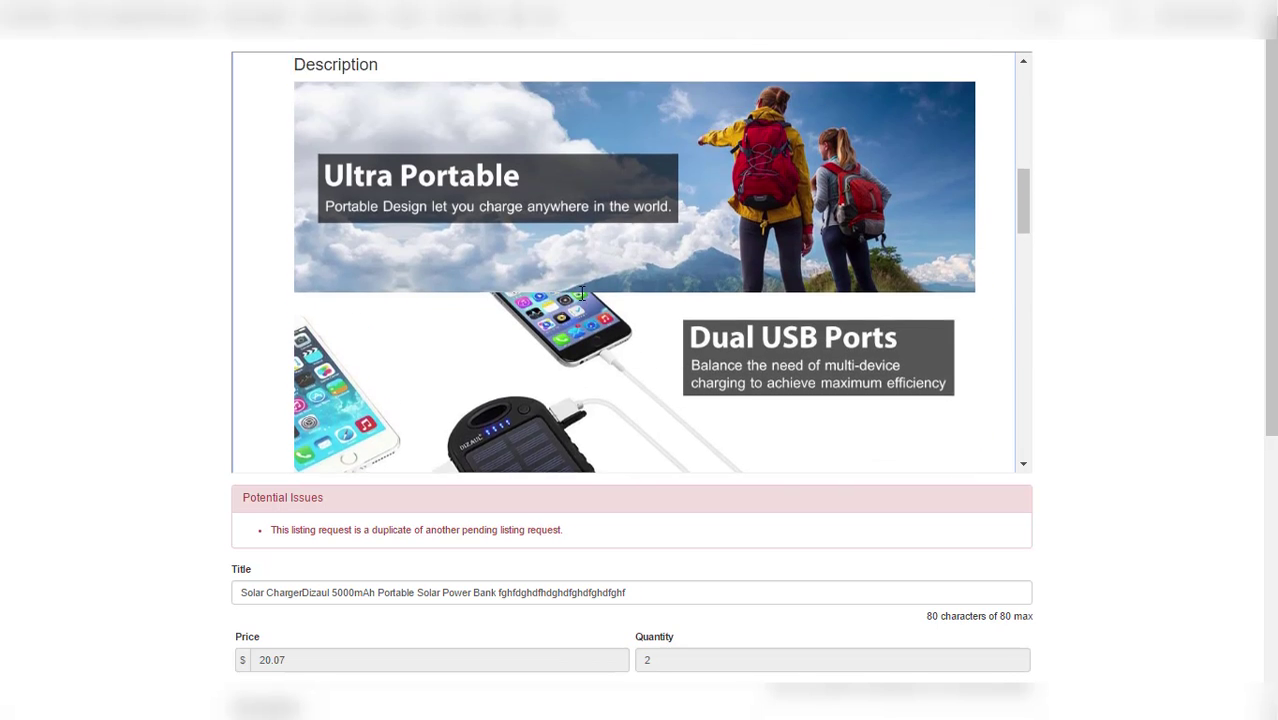
pyautogui.scroll(3, 581, 293)
pyautogui.scroll(-4, 581, 293)
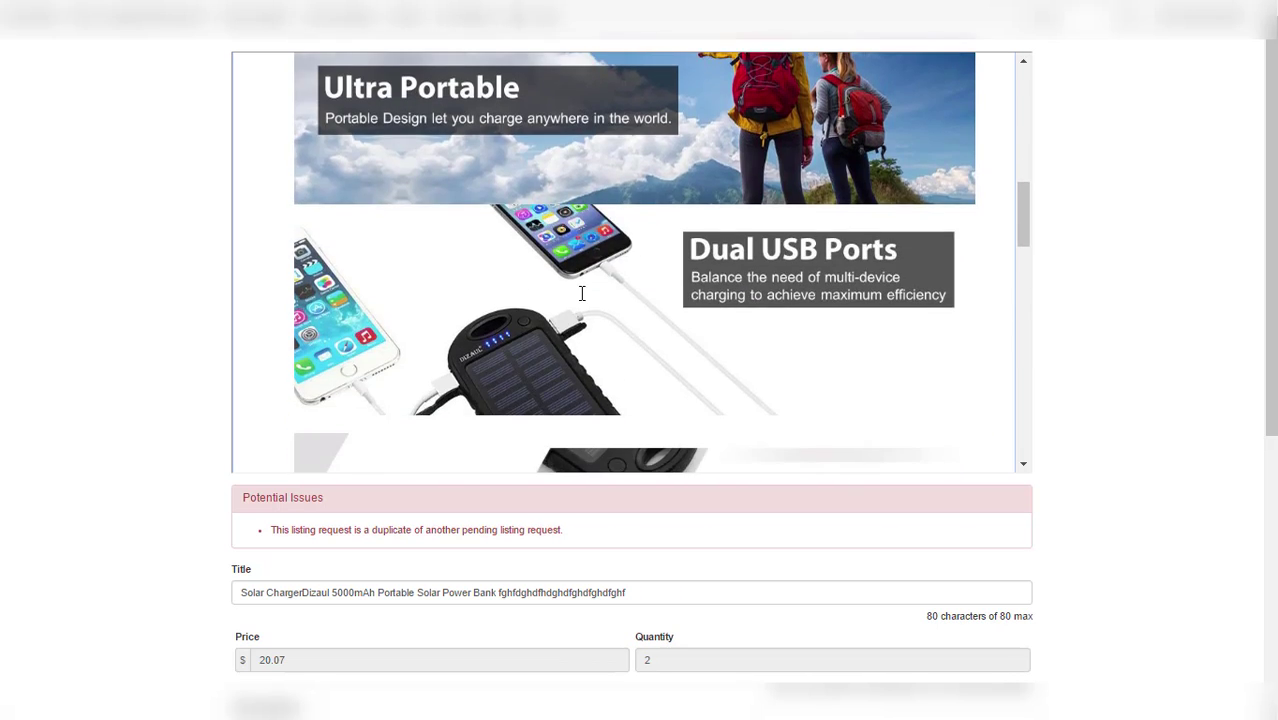
pyautogui.scroll(3, 581, 293)
pyautogui.scroll(-5, 588, 320)
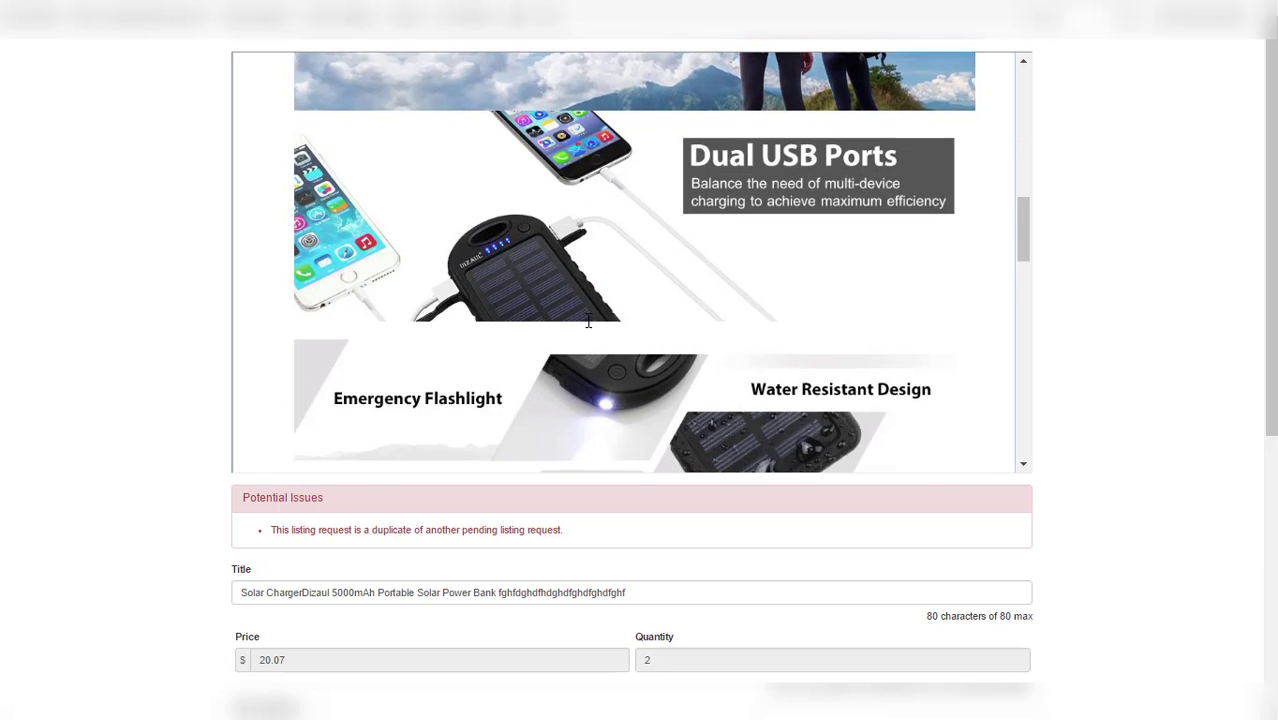
pyautogui.scroll(-7, 588, 320)
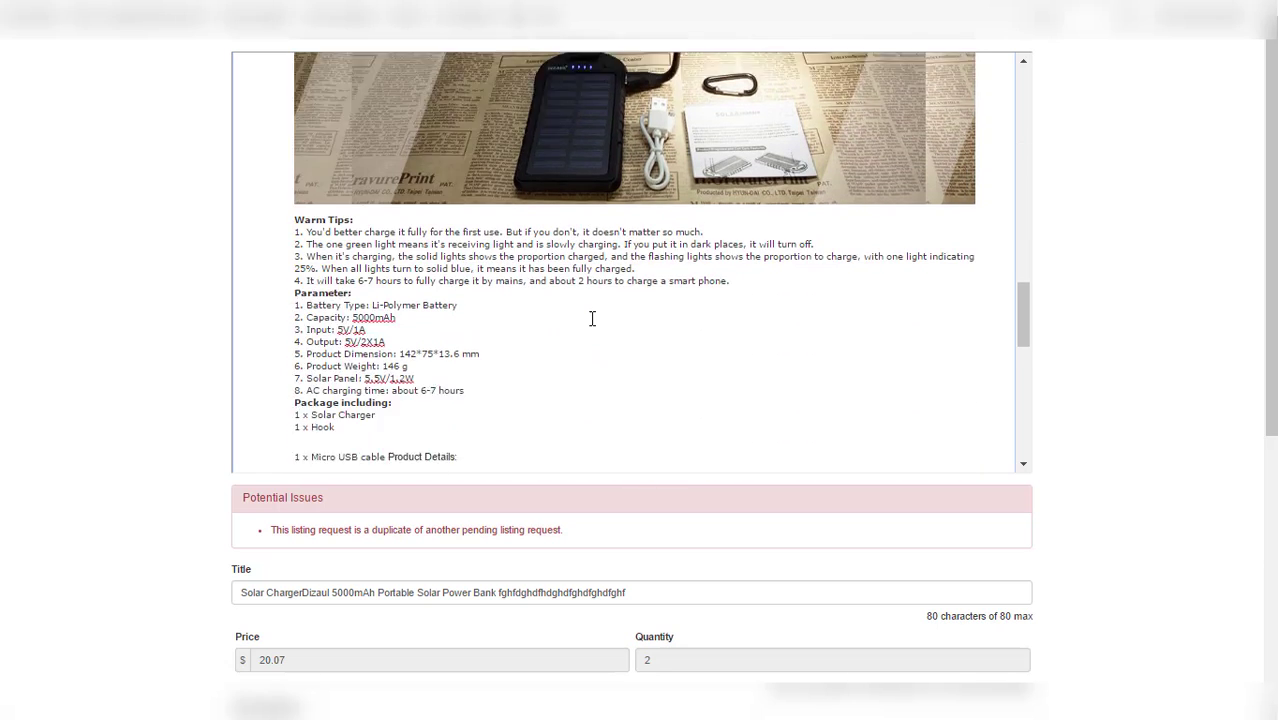
pyautogui.scroll(3, 622, 300)
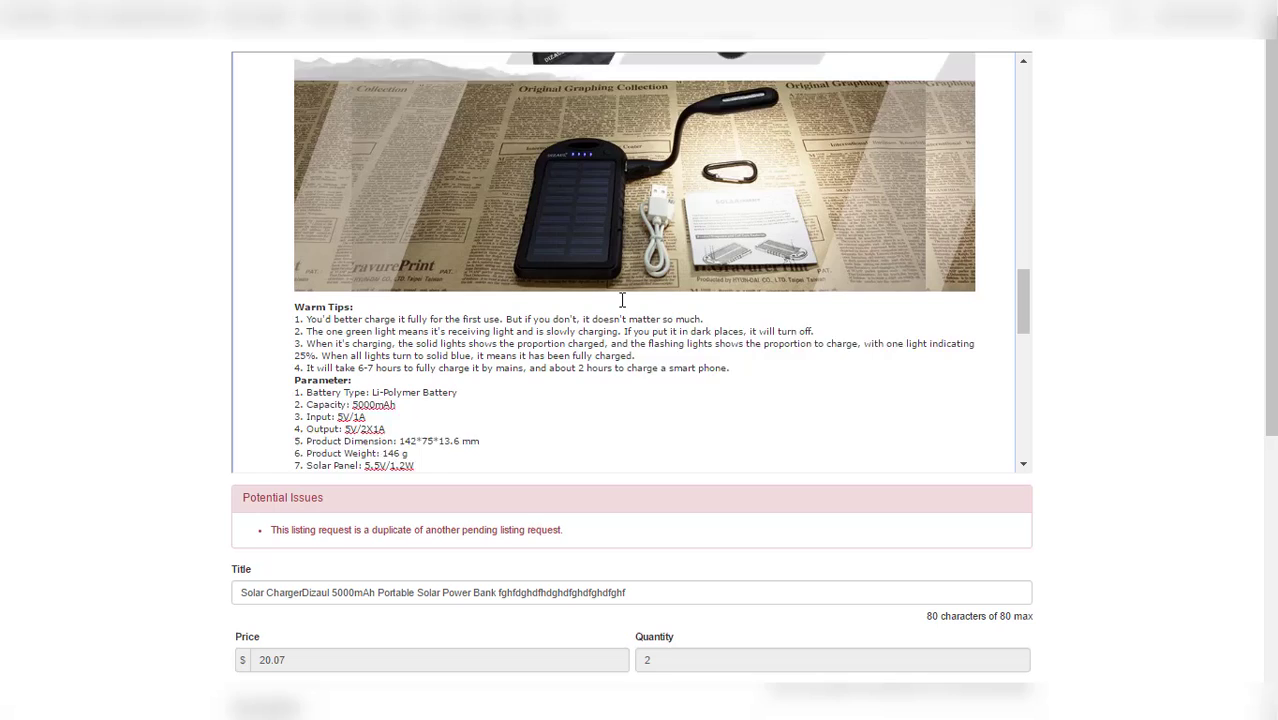
pyautogui.scroll(-2, 622, 300)
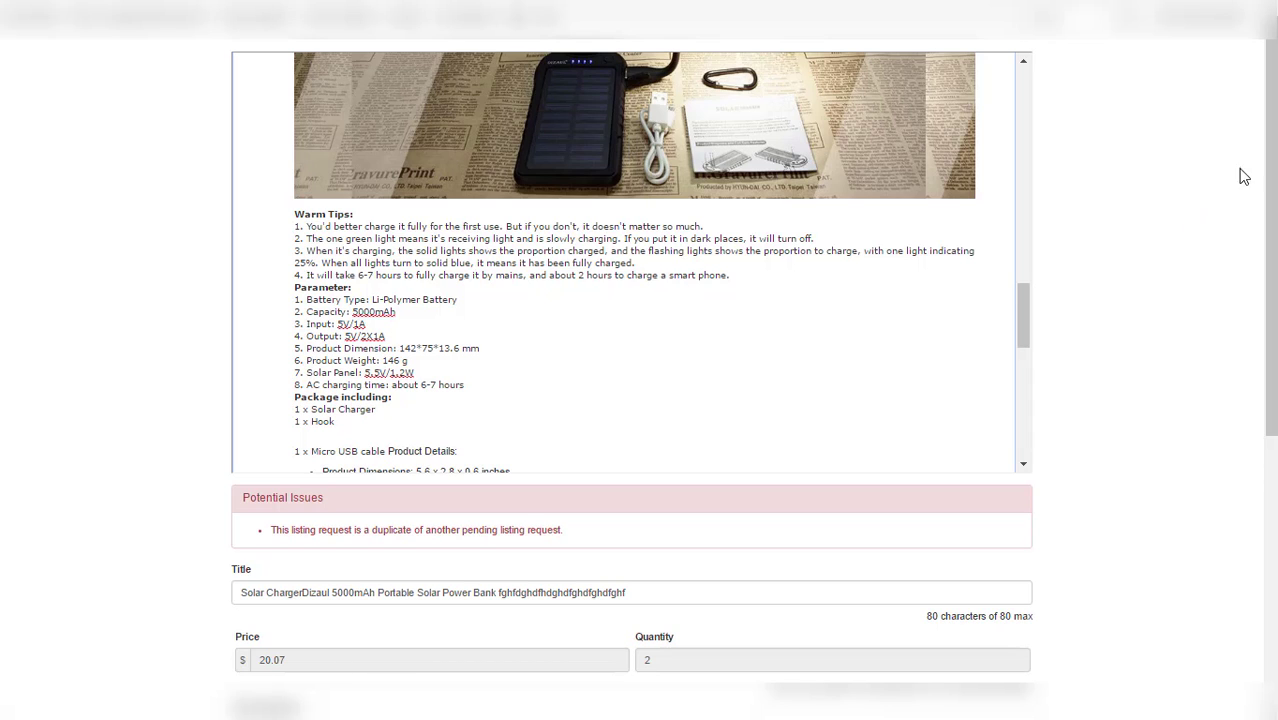
# Scroll the listing editor down to its end and back up.
pyautogui.moveTo(1267, 140); pyautogui.dragTo(1270, 557)
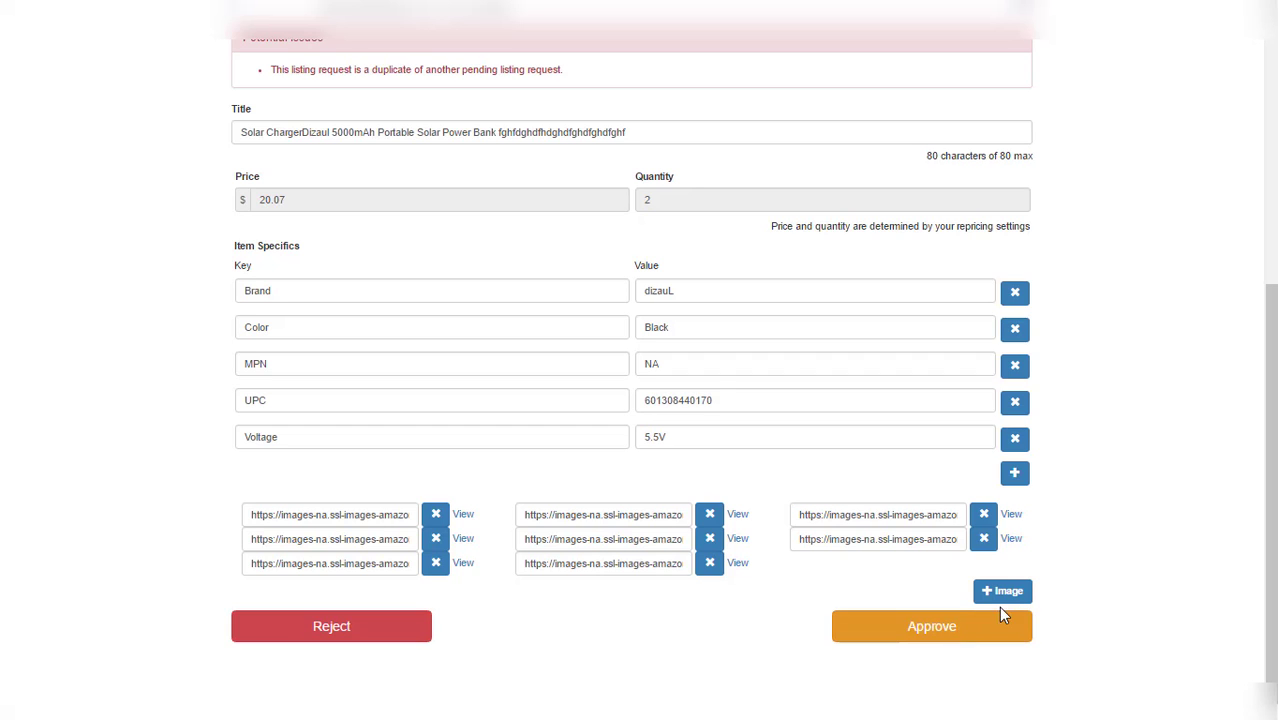
pyautogui.moveTo(1272, 484); pyautogui.dragTo(1264, 163)
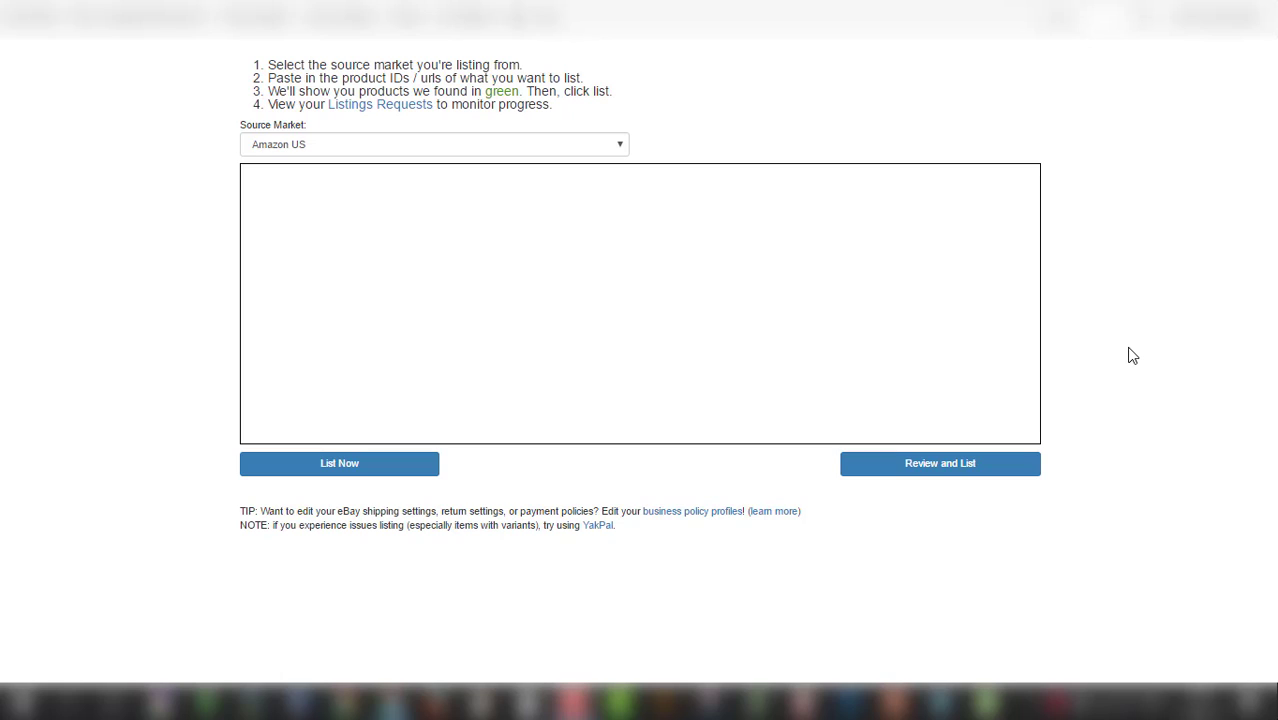
# Paste the batch of Amazon US product IDs and list them all with default settings.
pyautogui.click(347, 259)
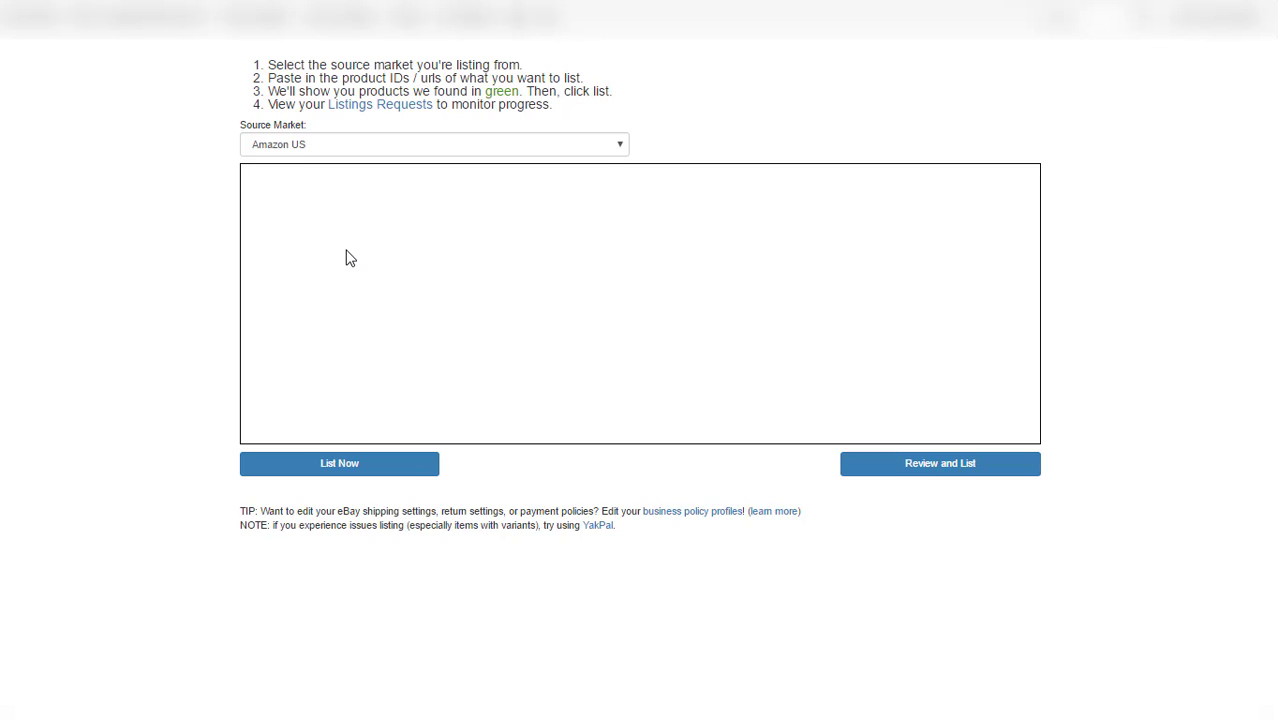
pyautogui.rightClick(347, 259)
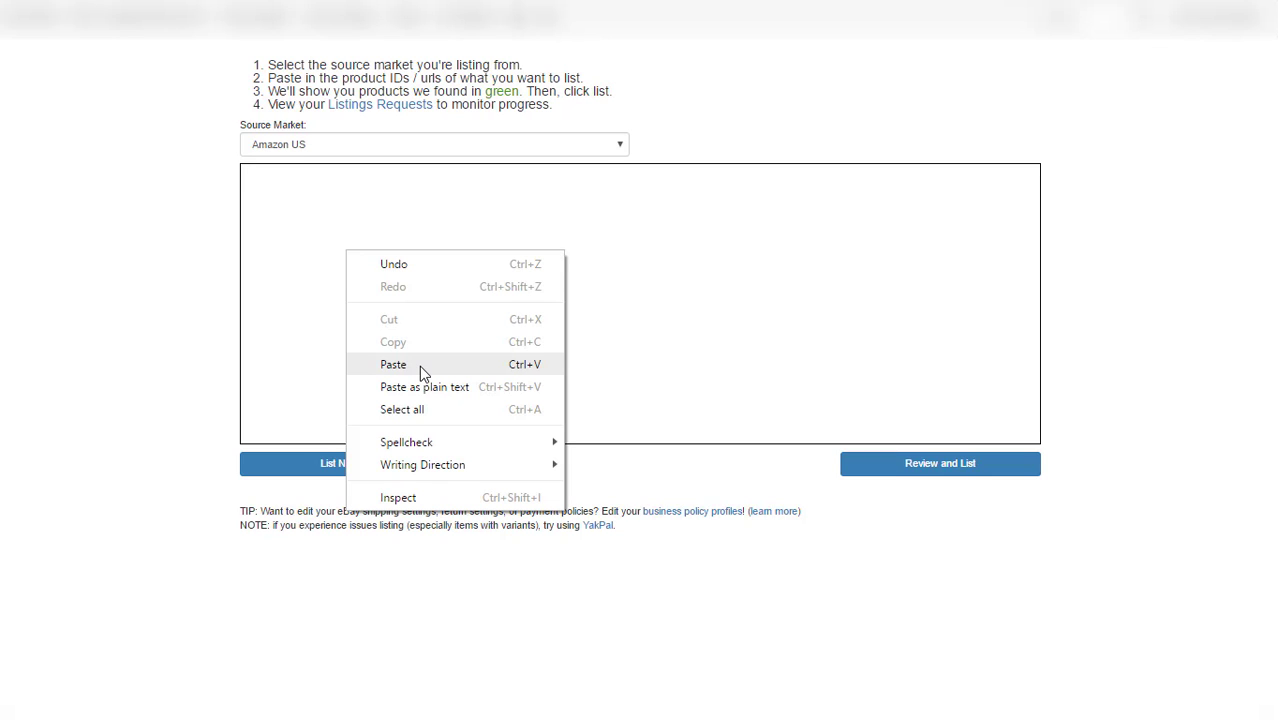
pyautogui.click(393, 364)
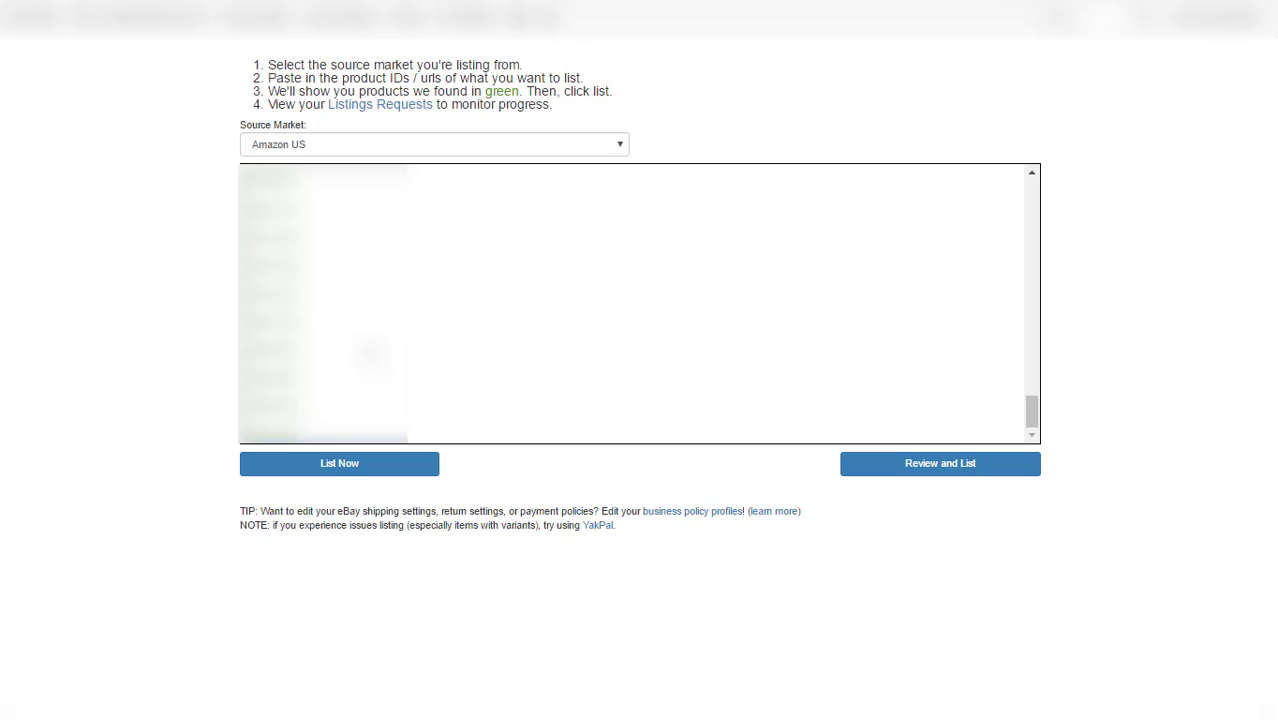
pyautogui.scroll(3, 322, 334)
pyautogui.scroll(10, 322, 332)
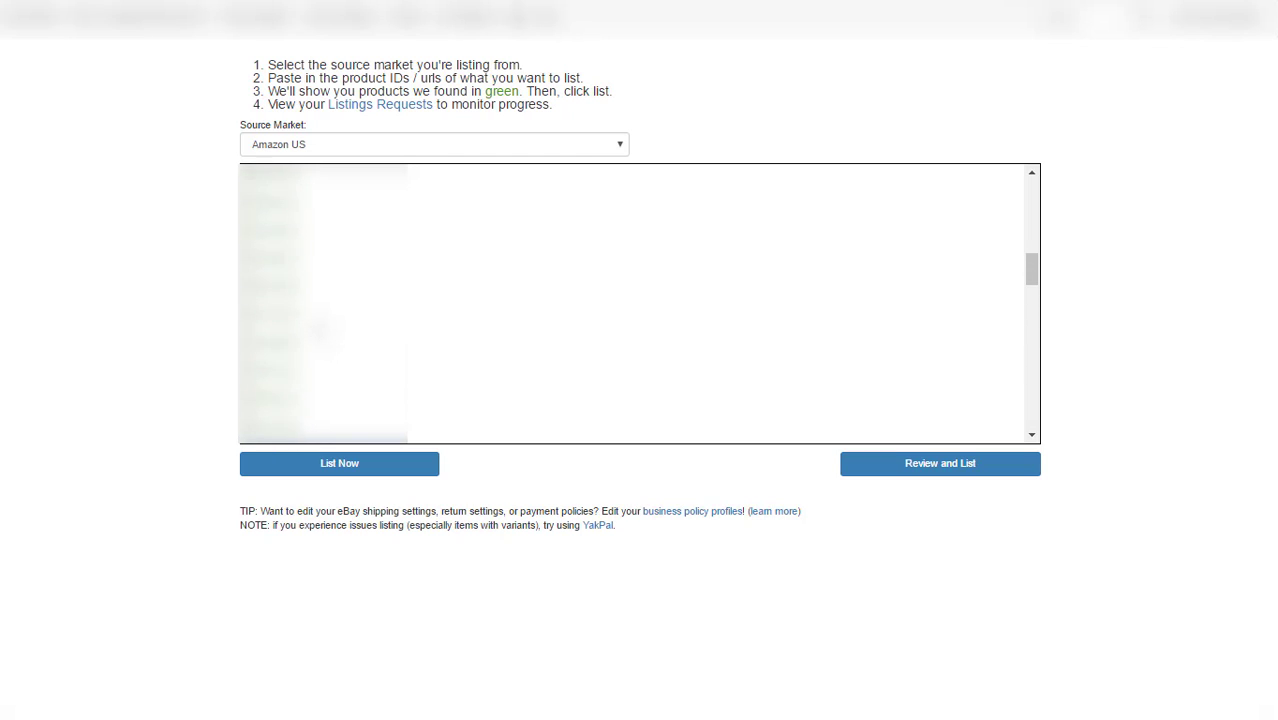
pyautogui.scroll(-12, 322, 332)
pyautogui.scroll(-2, 322, 332)
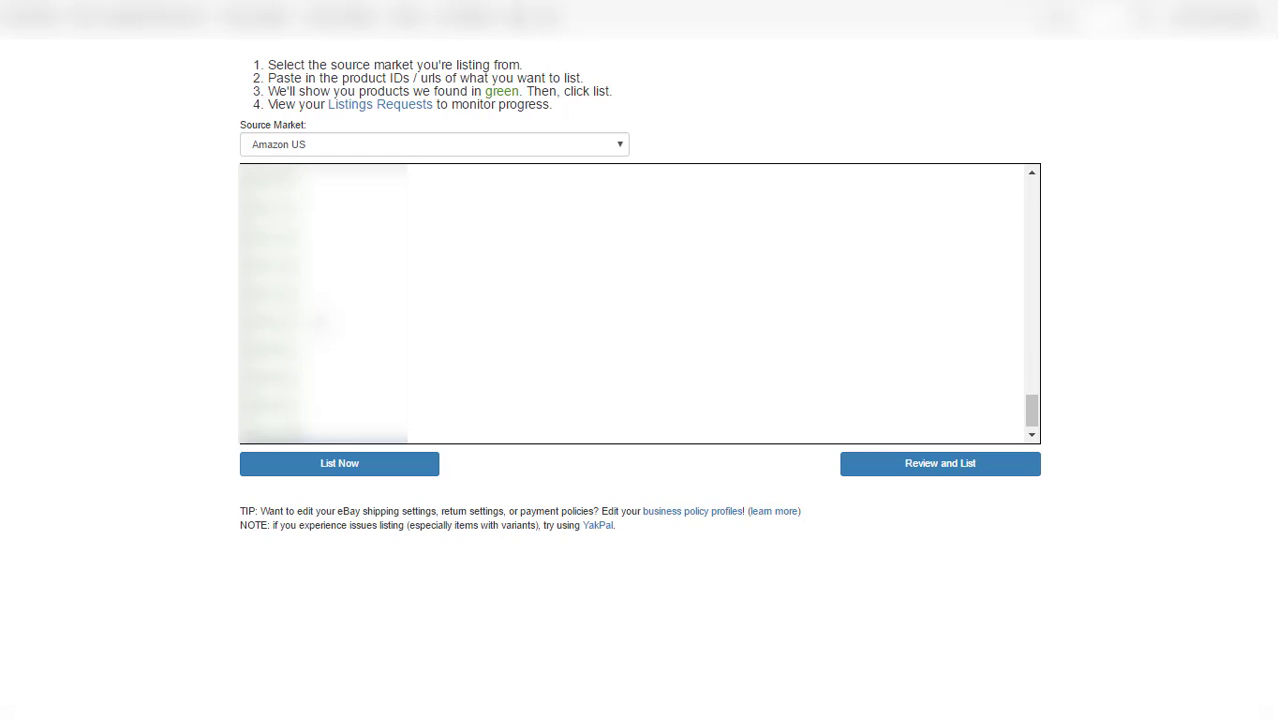
pyautogui.click(340, 464)
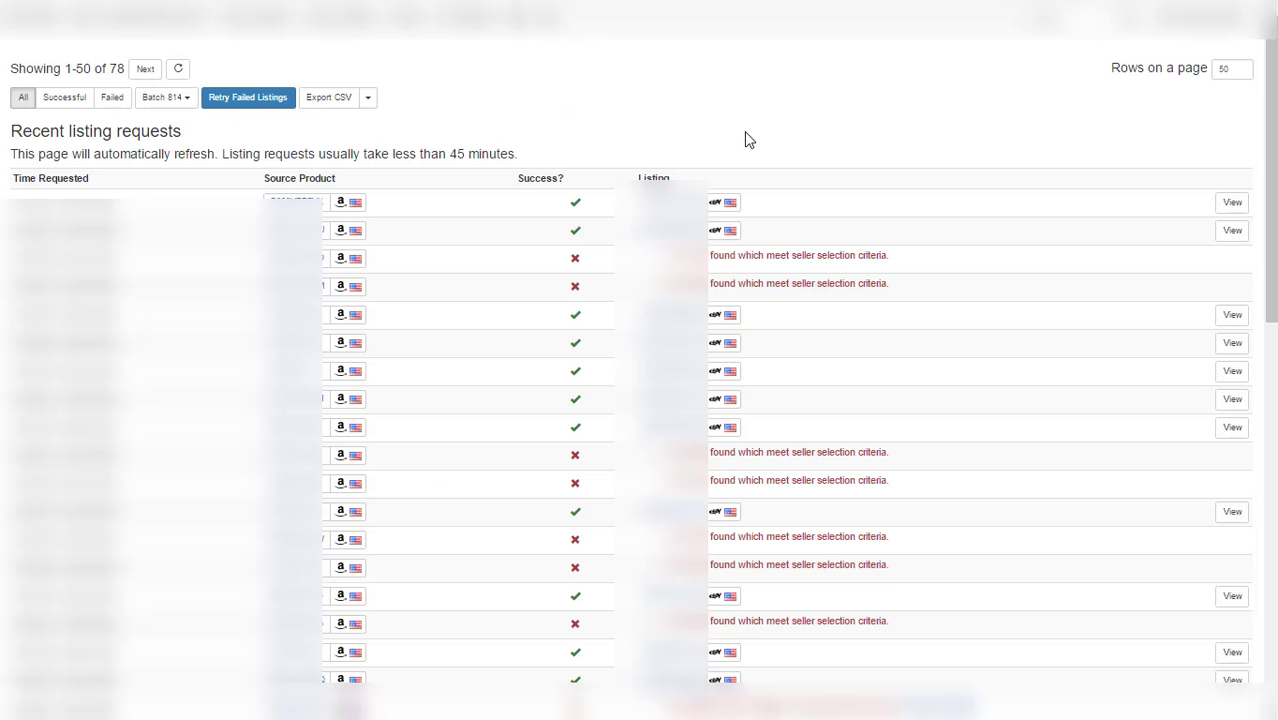